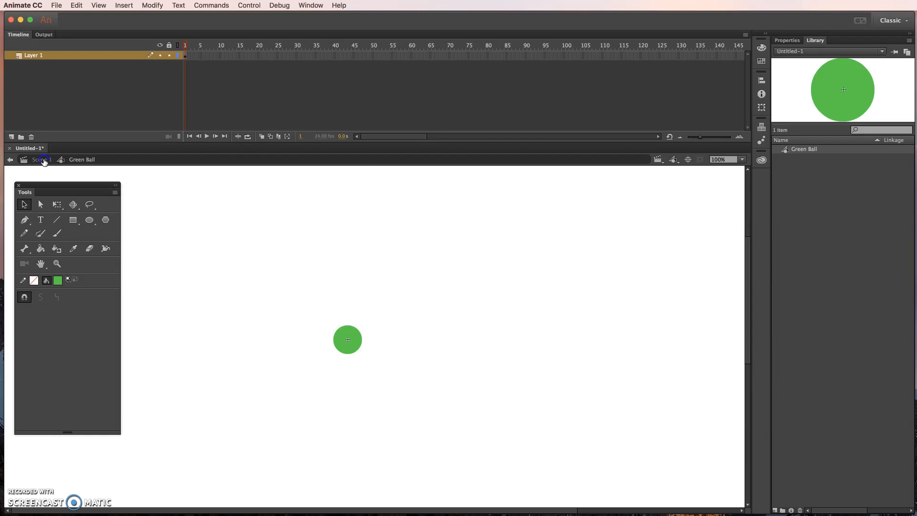
Return to Scene 1 and place a Green Ball instance in the stage's lower-left corner.
{"action": "left_click", "coordinate": [42, 159]}
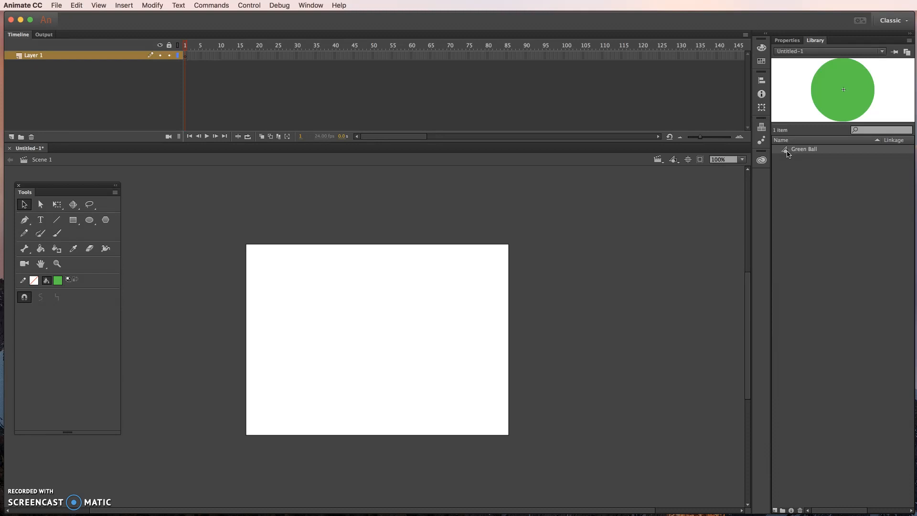
{"action": "left_click_drag", "start_coordinate": [788, 152], "coordinate": [275, 413]}
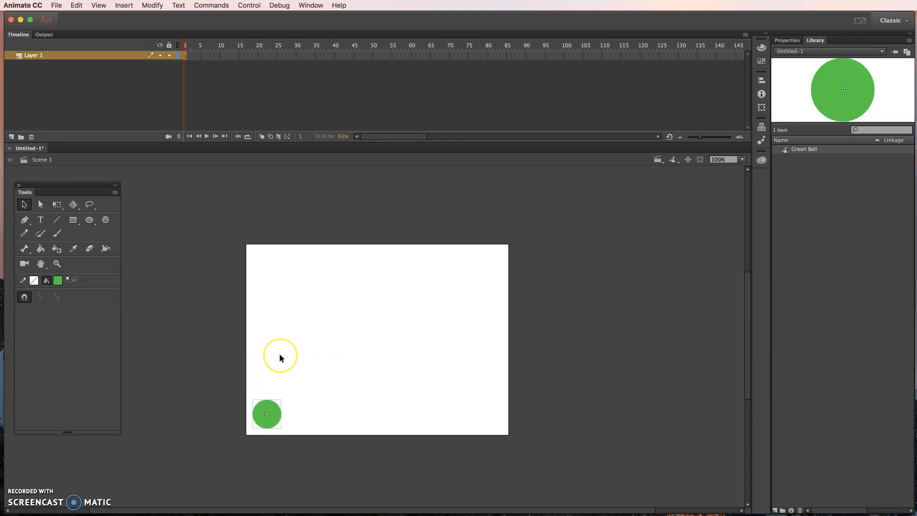
Open the Green Ball symbol to look at its artwork and return to Scene 1.
{"action": "double_click", "coordinate": [786, 150]}
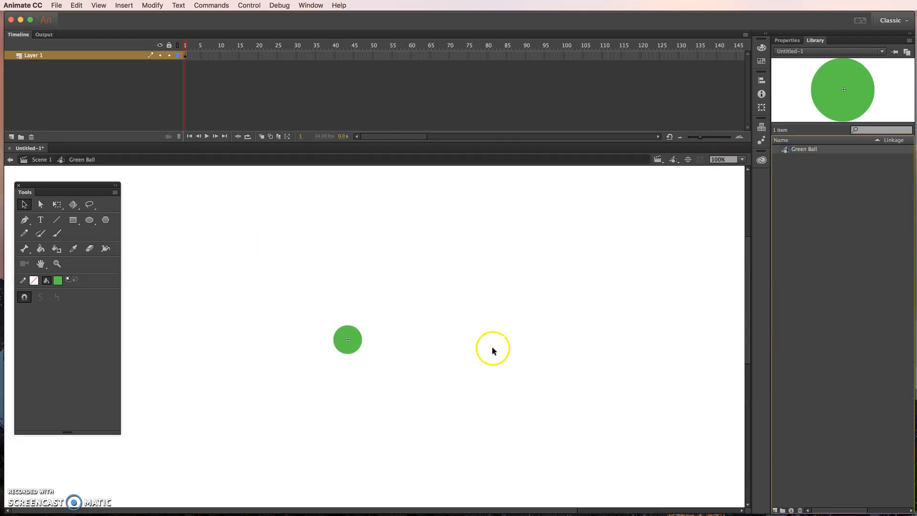
{"action": "left_click", "coordinate": [357, 350]}
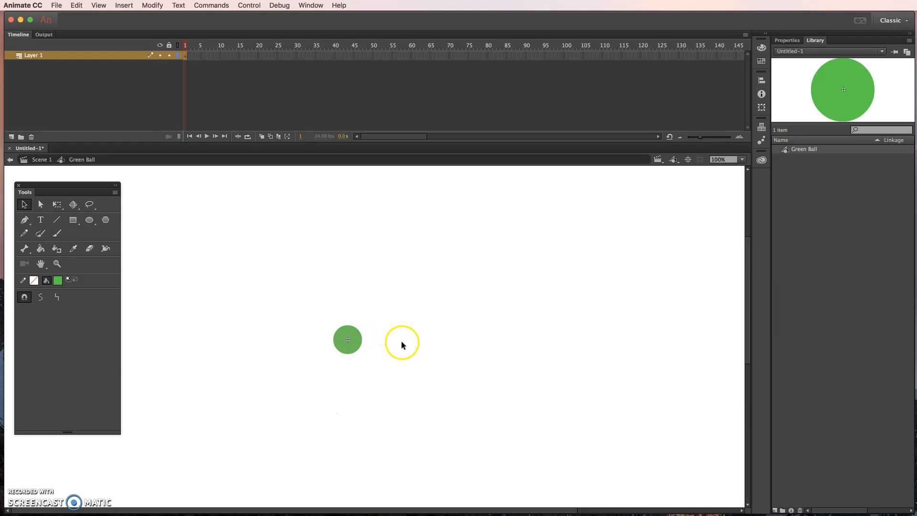
{"action": "left_click", "coordinate": [41, 160]}
{"action": "left_click", "coordinate": [337, 389]}
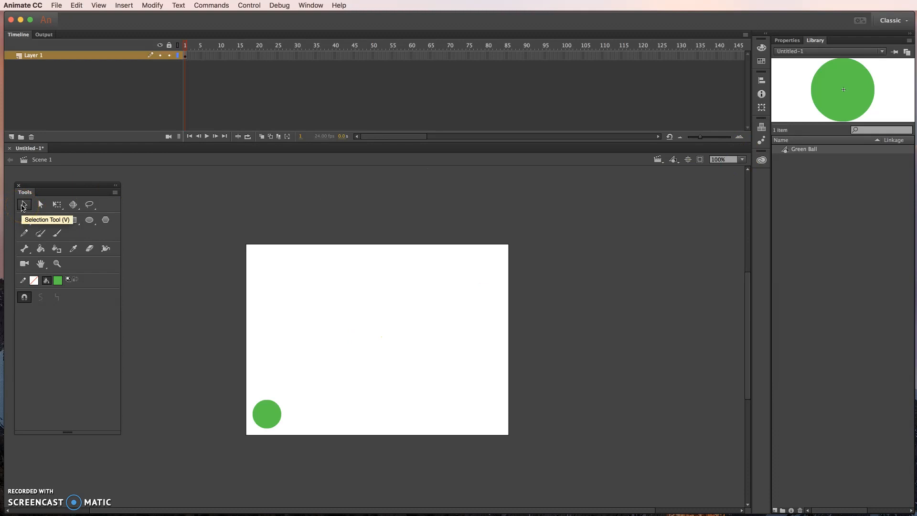
{"action": "left_click", "coordinate": [84, 194]}
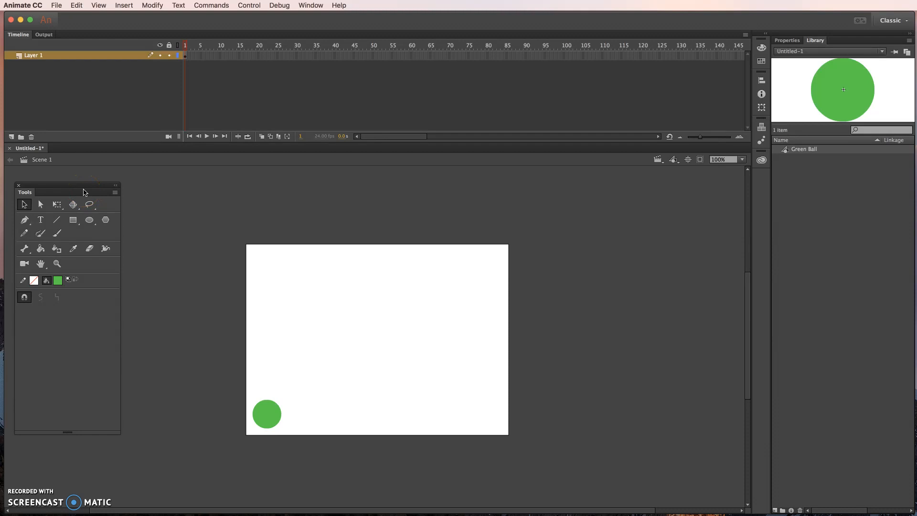
Select frame 60 on Layer 1 and check the frame rate in the document settings without changing anything.
{"action": "left_click", "coordinate": [410, 57]}
{"action": "left_click", "coordinate": [159, 6]}
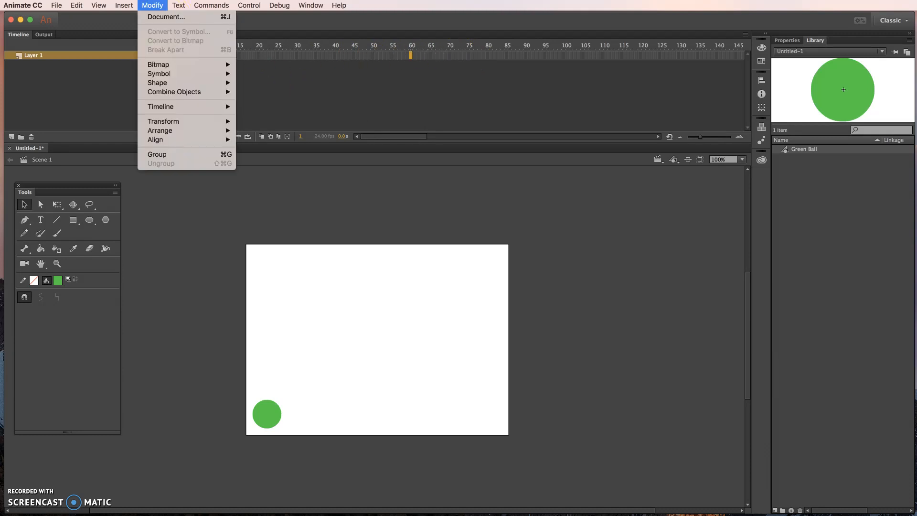
{"action": "left_click_drag", "start_coordinate": [303, 172], "coordinate": [303, 145]}
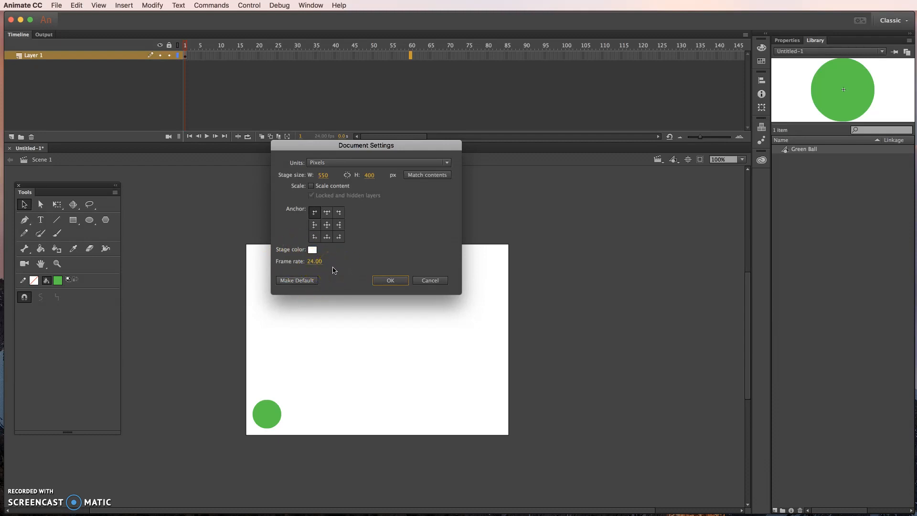
{"action": "left_click", "coordinate": [433, 281]}
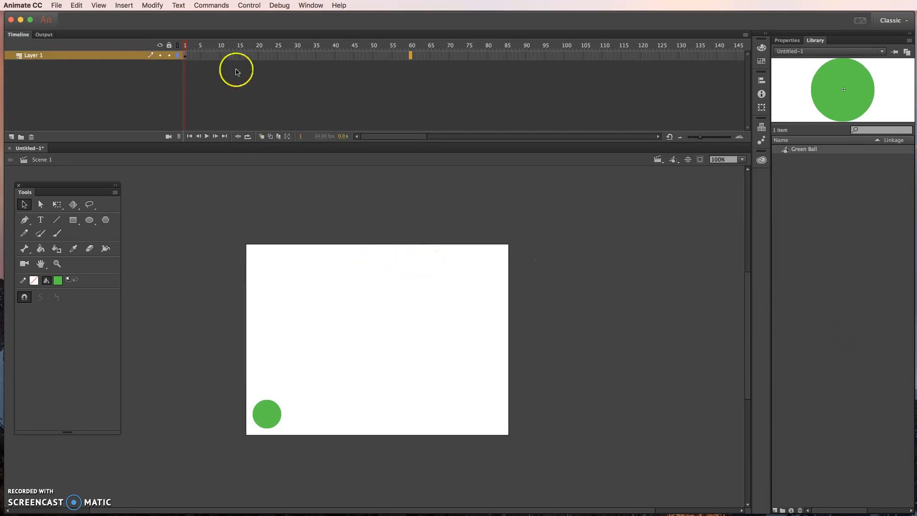
Try extending Layer 1 with frames up to frame 60 and undo the insertion.
{"action": "left_click", "coordinate": [124, 6]}
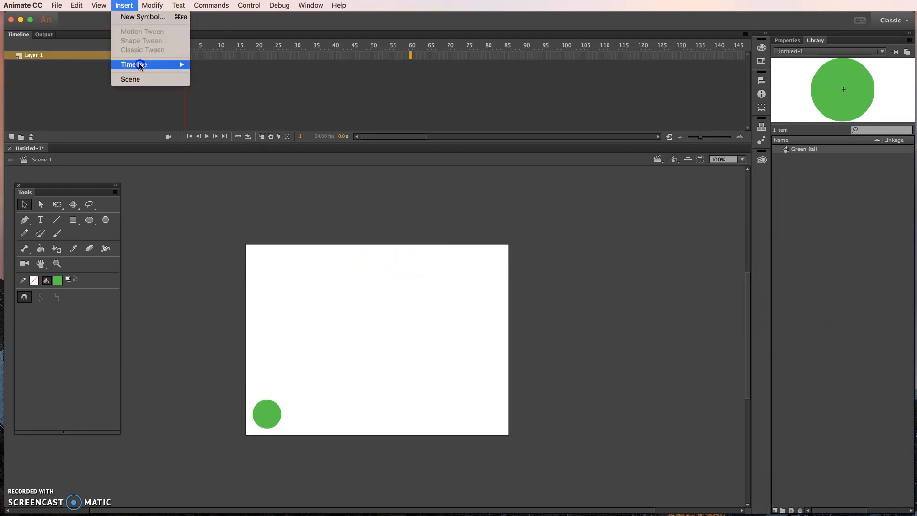
{"action": "mouse_move", "coordinate": [143, 64]}
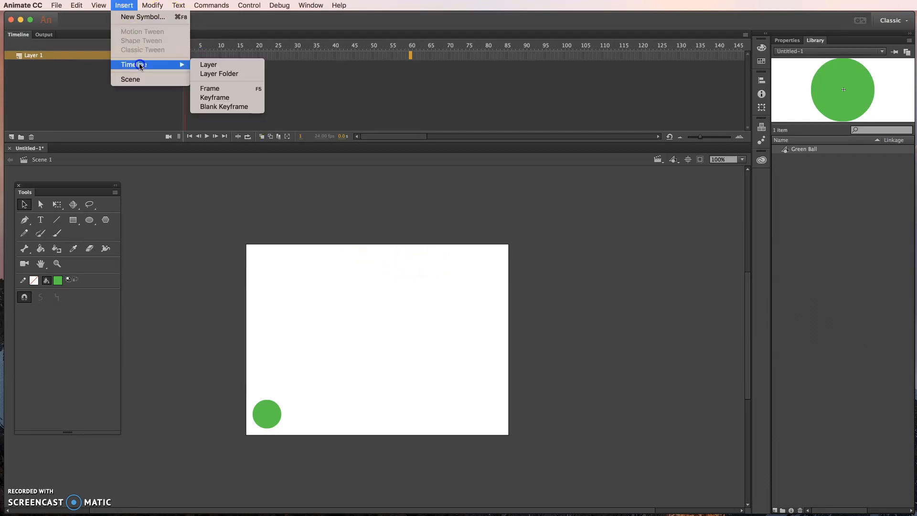
{"action": "left_click", "coordinate": [234, 89]}
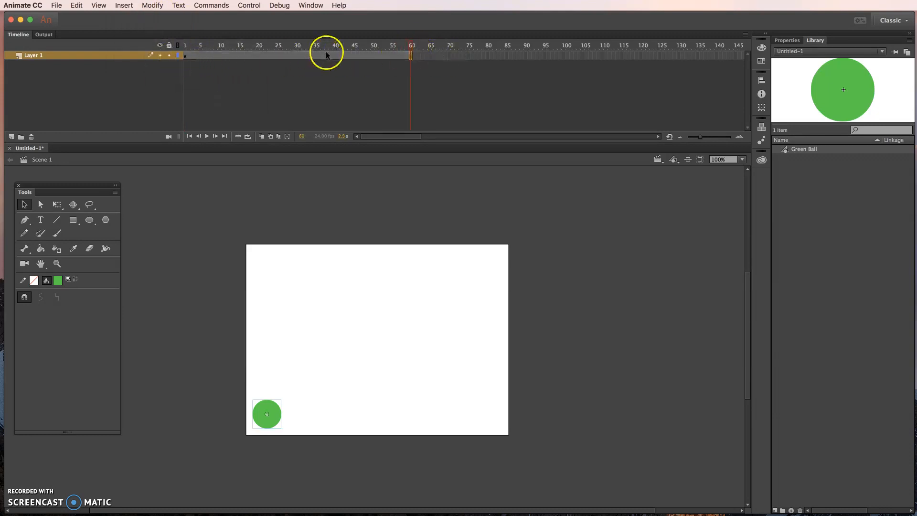
{"action": "key", "text": "super+z"}
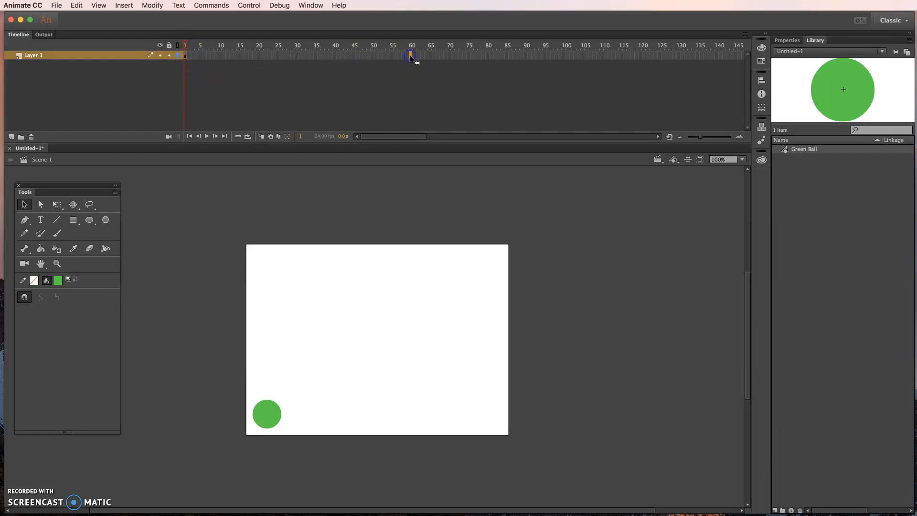
Insert frames on Layer 1 so the ball's span extends to frame 60.
{"action": "left_click", "coordinate": [124, 5]}
{"action": "mouse_move", "coordinate": [140, 64]}
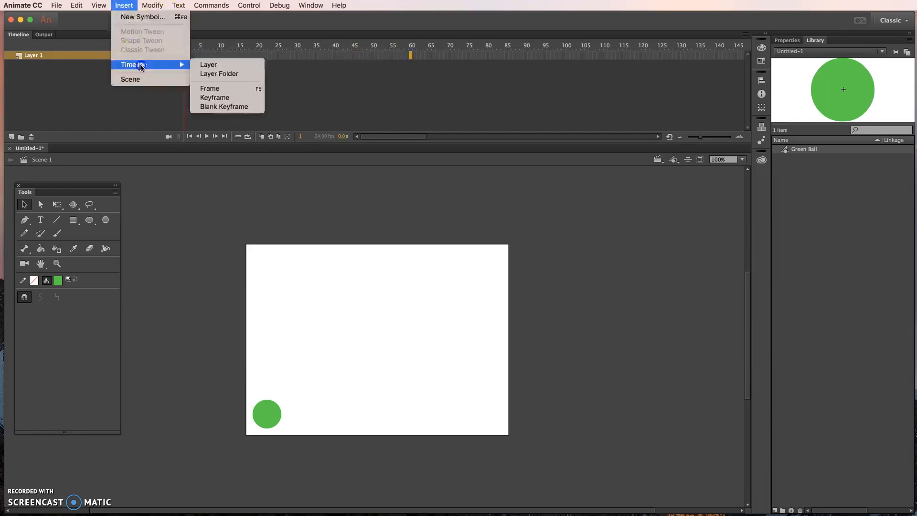
{"action": "left_click", "coordinate": [210, 88]}
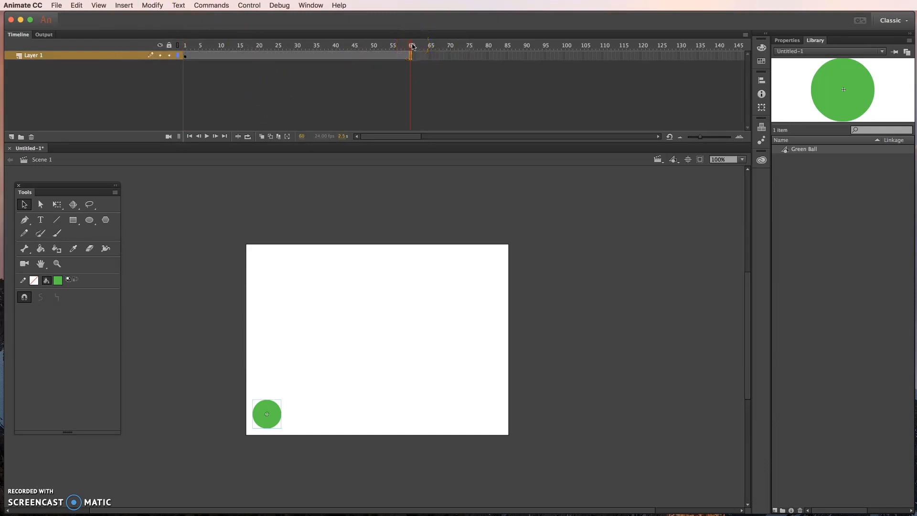
{"action": "mouse_move", "coordinate": [411, 45]}
{"action": "left_mouse_down"}
{"action": "mouse_move", "coordinate": [186, 47]}
{"action": "mouse_move", "coordinate": [368, 49]}
{"action": "mouse_move", "coordinate": [194, 68]}
{"action": "mouse_move", "coordinate": [420, 62]}
{"action": "mouse_move", "coordinate": [171, 61]}
{"action": "mouse_move", "coordinate": [407, 61]}
{"action": "mouse_move", "coordinate": [188, 45]}
{"action": "mouse_move", "coordinate": [213, 43]}
{"action": "mouse_move", "coordinate": [414, 49]}
{"action": "left_mouse_up"}
Create a motion tween for the green ball across its frame span on Layer 1.
{"action": "left_click", "coordinate": [273, 421]}
{"action": "left_click", "coordinate": [287, 56]}
{"action": "left_click", "coordinate": [125, 5]}
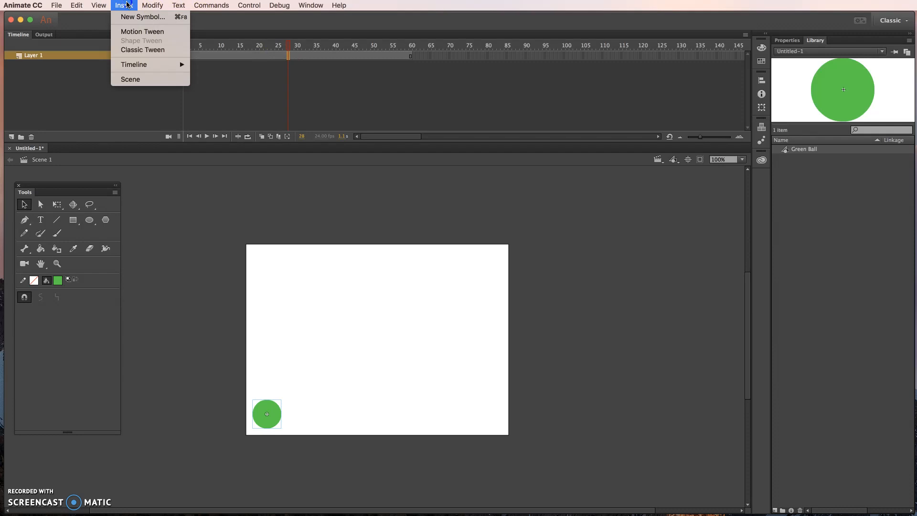
{"action": "left_click", "coordinate": [133, 32]}
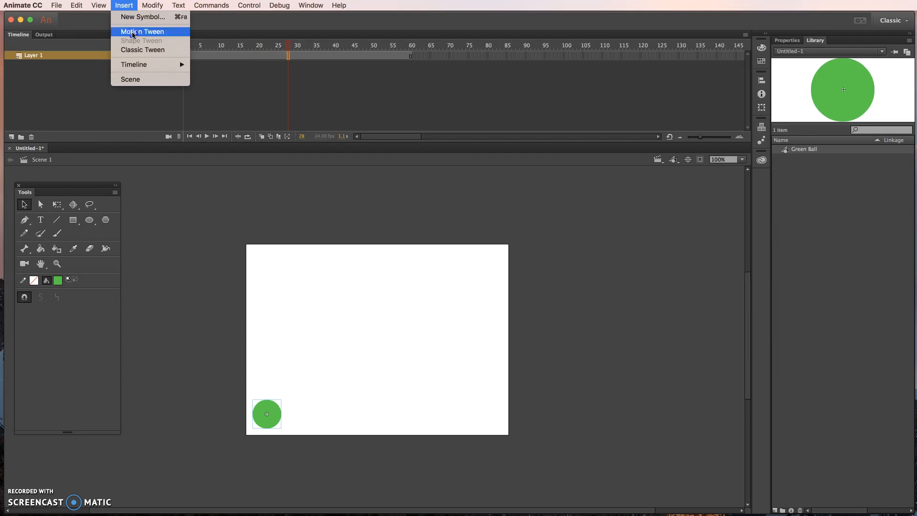
{"action": "left_click", "coordinate": [133, 33]}
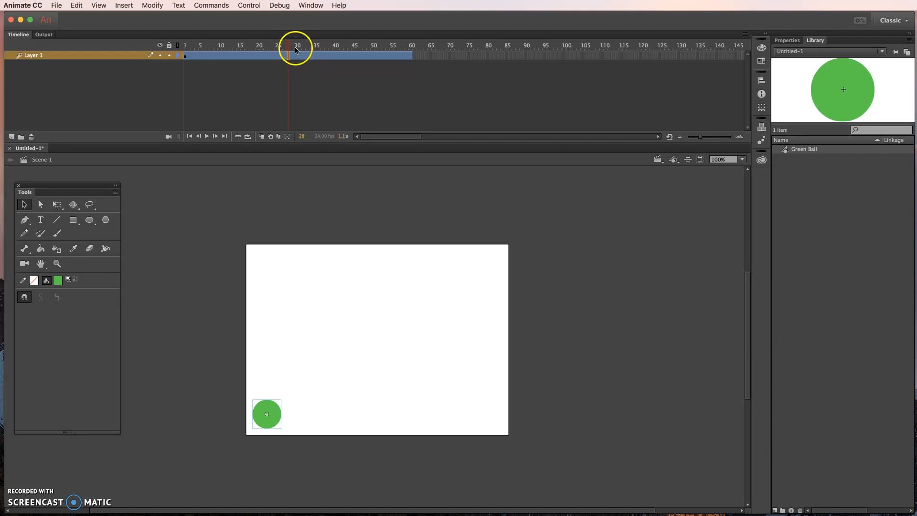
At frame 60, move the green ball to the stage's upper-right corner to set the tween's end position.
{"action": "left_click_drag", "start_coordinate": [289, 43], "coordinate": [361, 55]}
{"action": "left_click", "coordinate": [293, 67]}
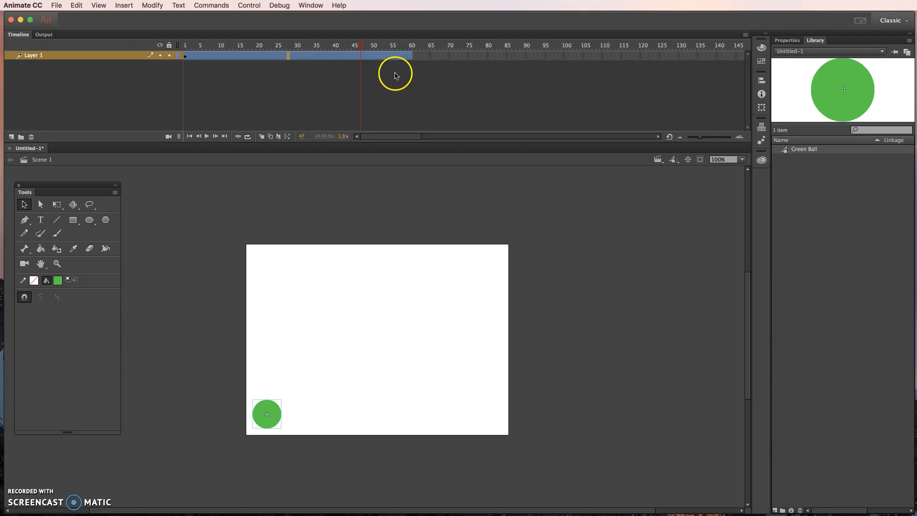
{"action": "left_click", "coordinate": [410, 55]}
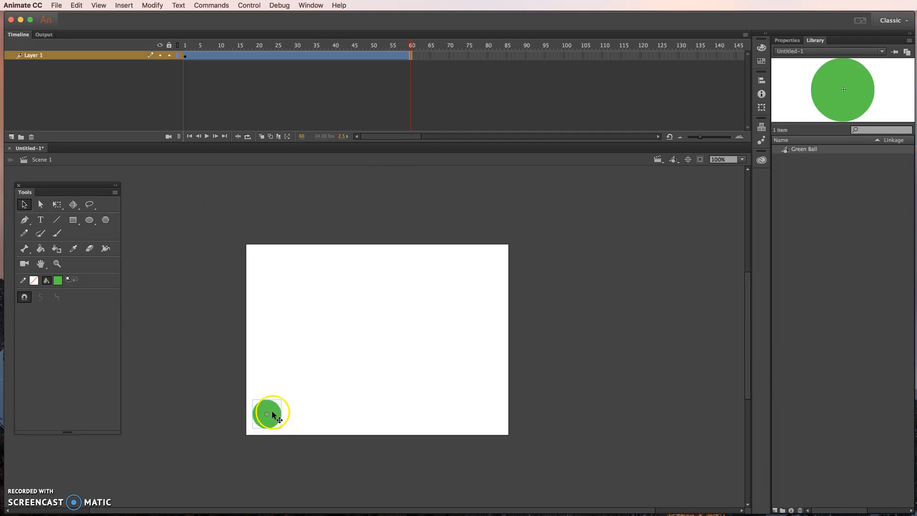
{"action": "left_click_drag", "start_coordinate": [278, 415], "coordinate": [495, 262]}
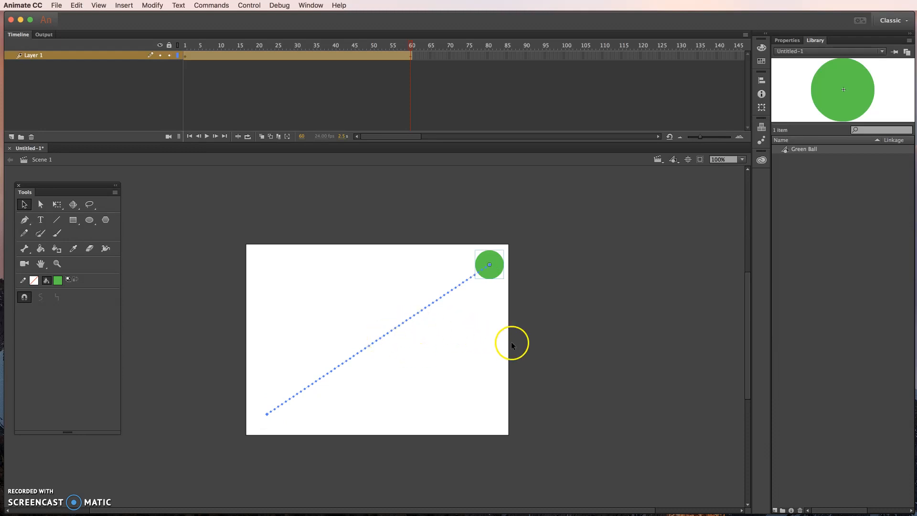
Scrub the timeline between frames 1 and 60 to examine the keyframes and the ball's movement along its motion path.
{"action": "left_click", "coordinate": [411, 56]}
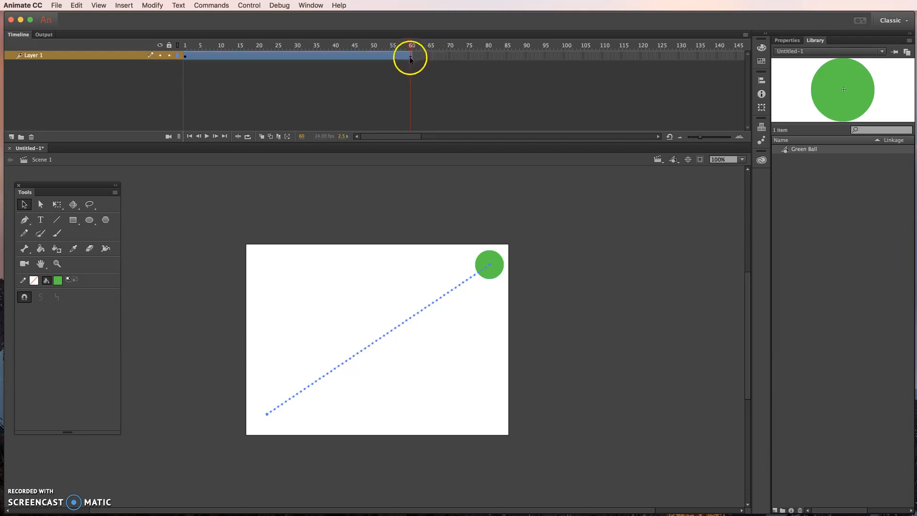
{"action": "left_click_drag", "start_coordinate": [411, 49], "coordinate": [395, 49]}
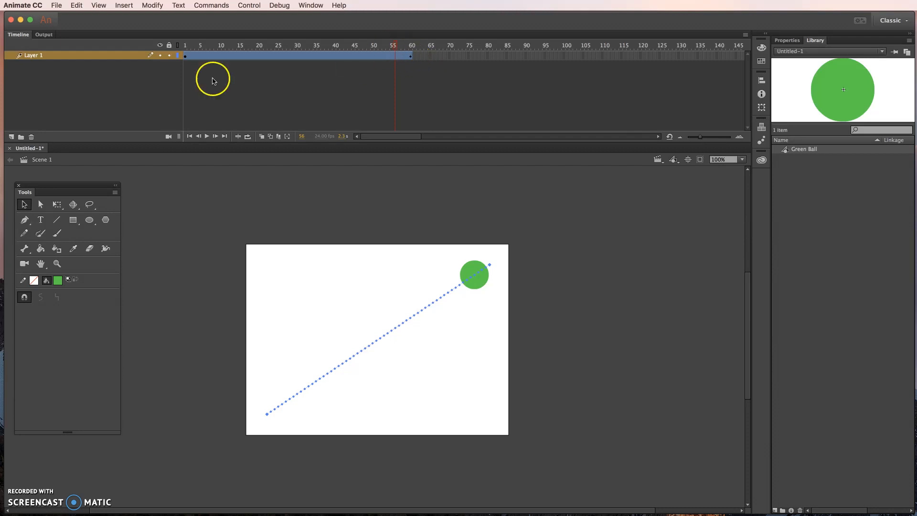
{"action": "left_click", "coordinate": [186, 57]}
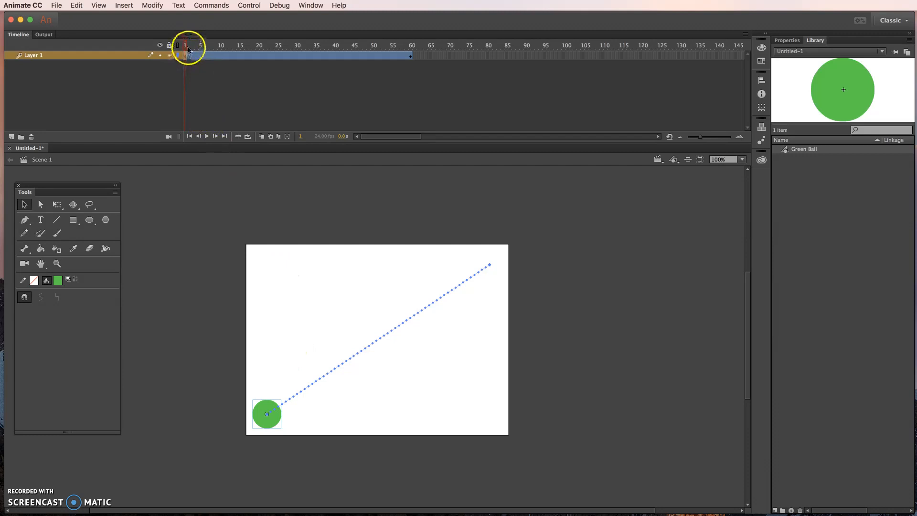
{"action": "left_click", "coordinate": [409, 56]}
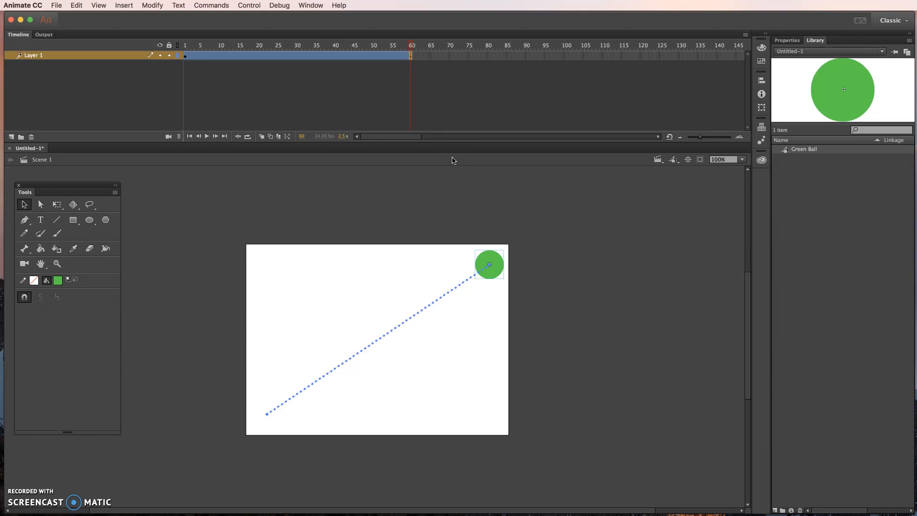
{"action": "left_click_drag", "start_coordinate": [411, 45], "coordinate": [187, 62]}
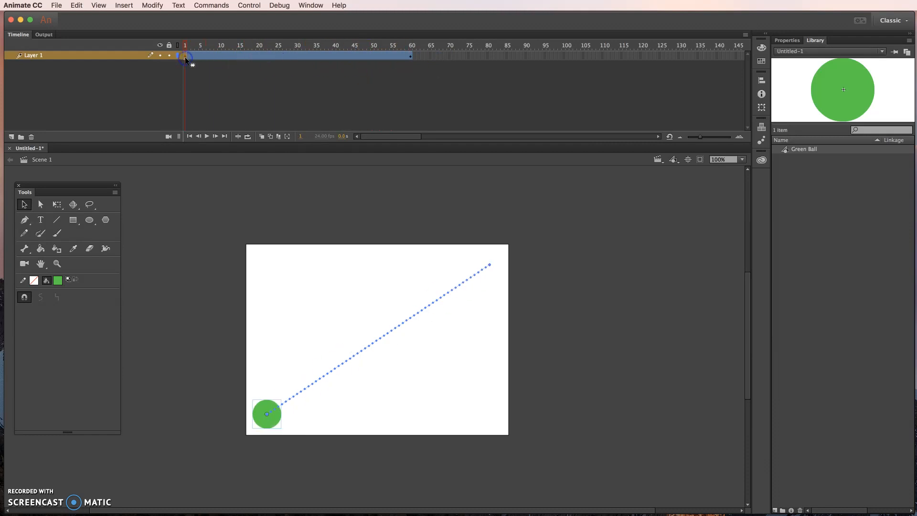
{"action": "left_click", "coordinate": [186, 48]}
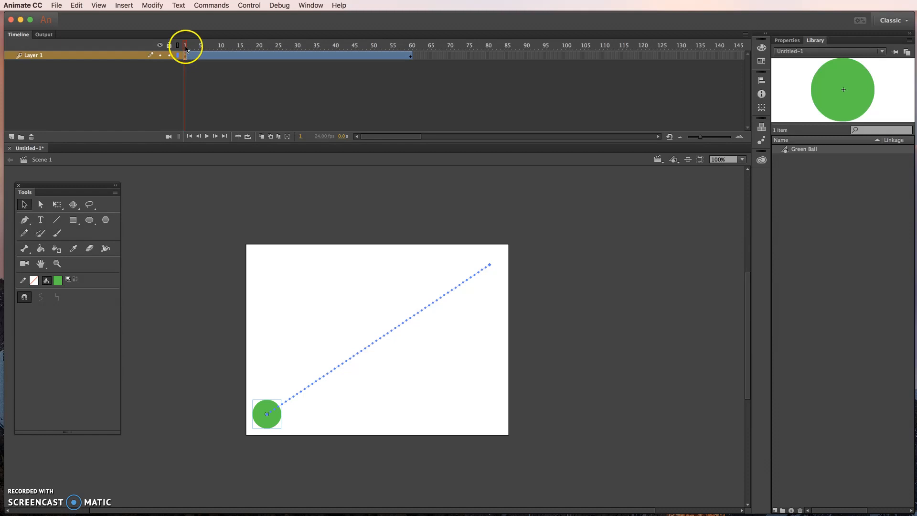
{"action": "left_click", "coordinate": [412, 48]}
{"action": "left_click", "coordinate": [373, 56]}
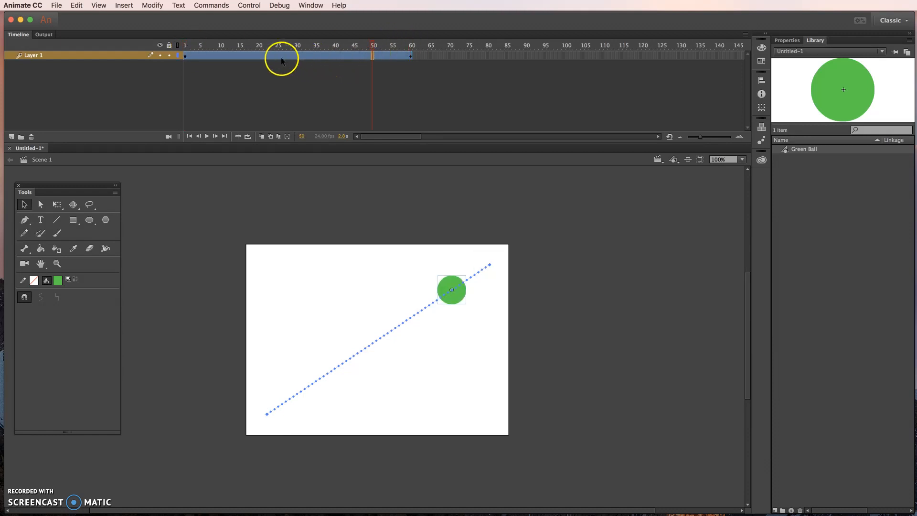
{"action": "left_click_drag", "start_coordinate": [373, 48], "coordinate": [421, 50]}
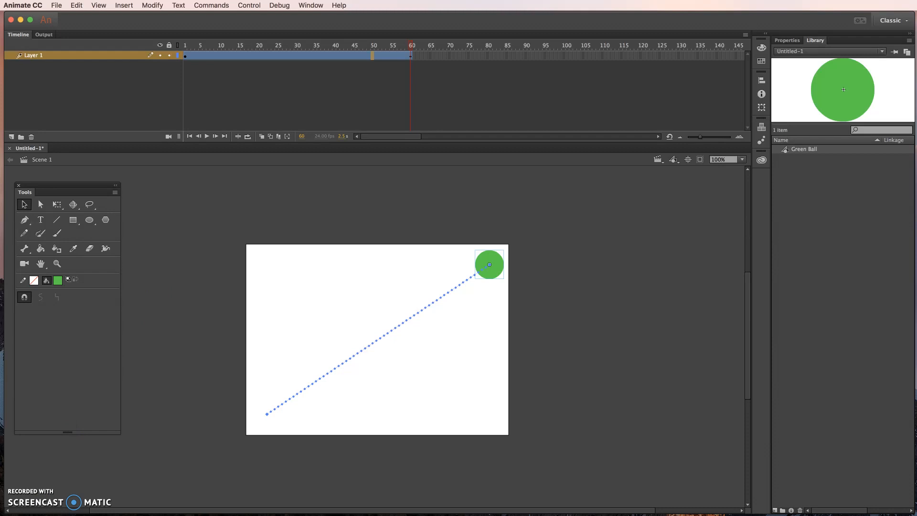
{"action": "left_click", "coordinate": [164, 22]}
{"action": "left_click", "coordinate": [185, 49]}
Start saving the document as a new file and choose the Animation folder on the Desktop as its location.
{"action": "left_click", "coordinate": [56, 4]}
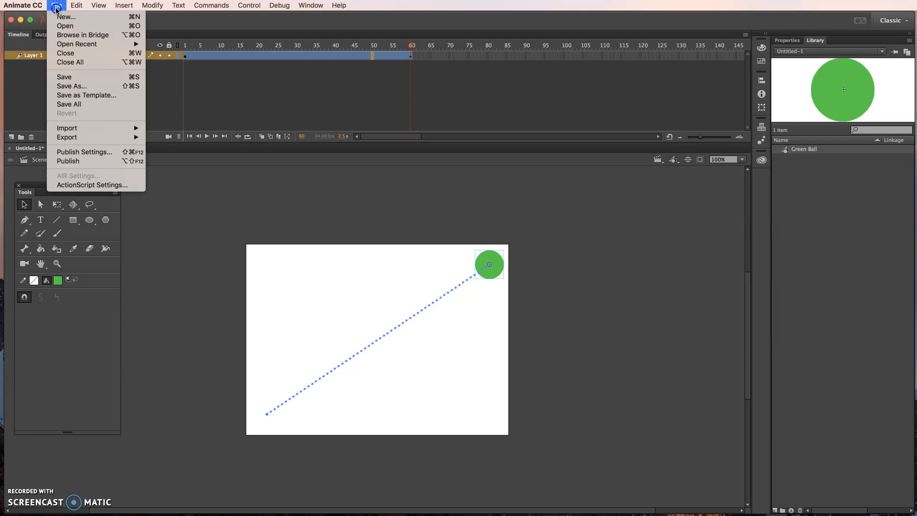
{"action": "left_click", "coordinate": [75, 87]}
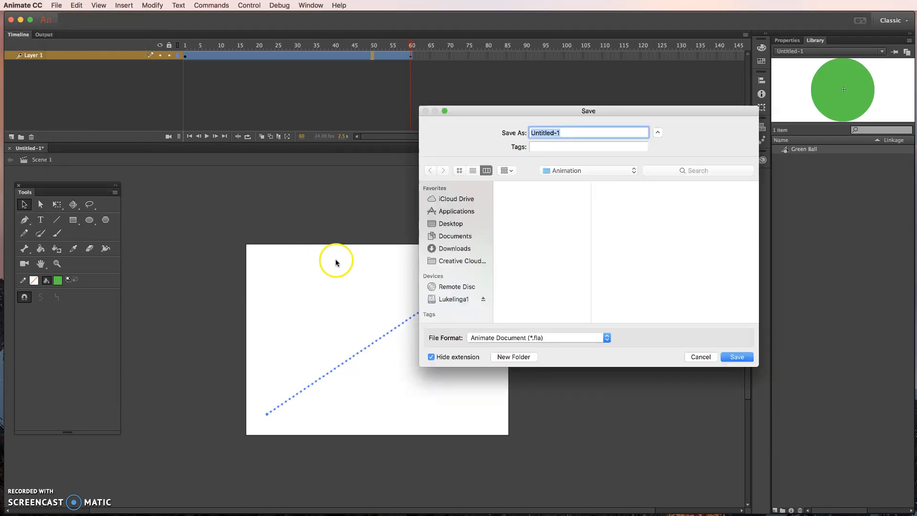
{"action": "left_click", "coordinate": [448, 224]}
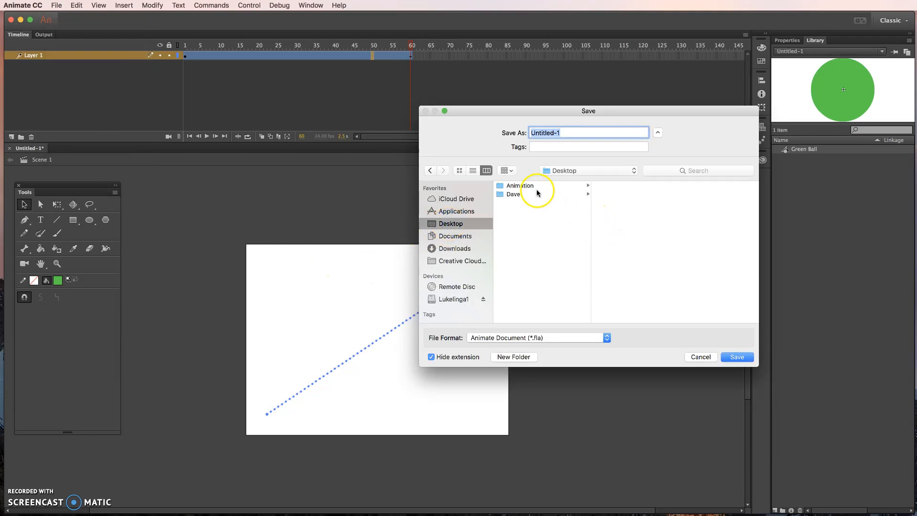
{"action": "left_click", "coordinate": [521, 186]}
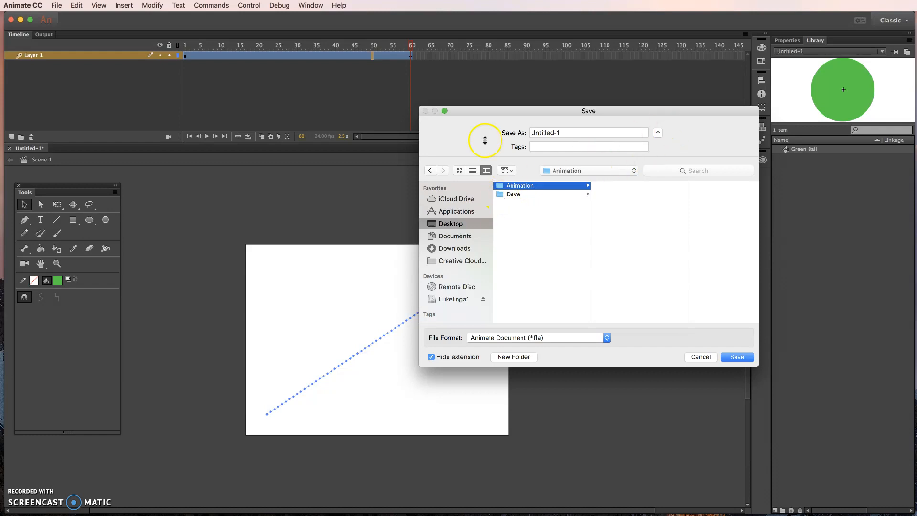
{"action": "left_click_drag", "start_coordinate": [472, 107], "coordinate": [396, 97]}
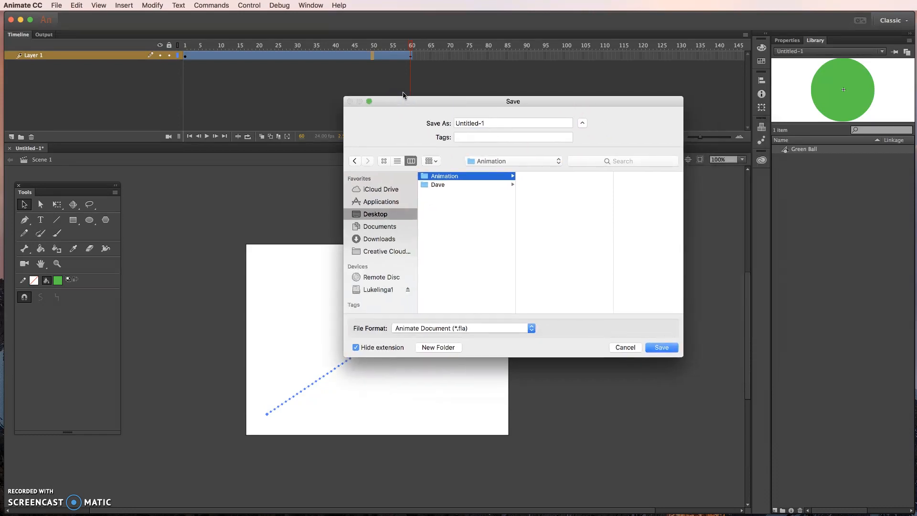
{"action": "left_click", "coordinate": [444, 180]}
Name the file with the author's full name followed by "_motiontween" and save it as an Animate Document (*.fla).
{"action": "left_click", "coordinate": [426, 121]}
{"action": "type", "text": "davidluke"}
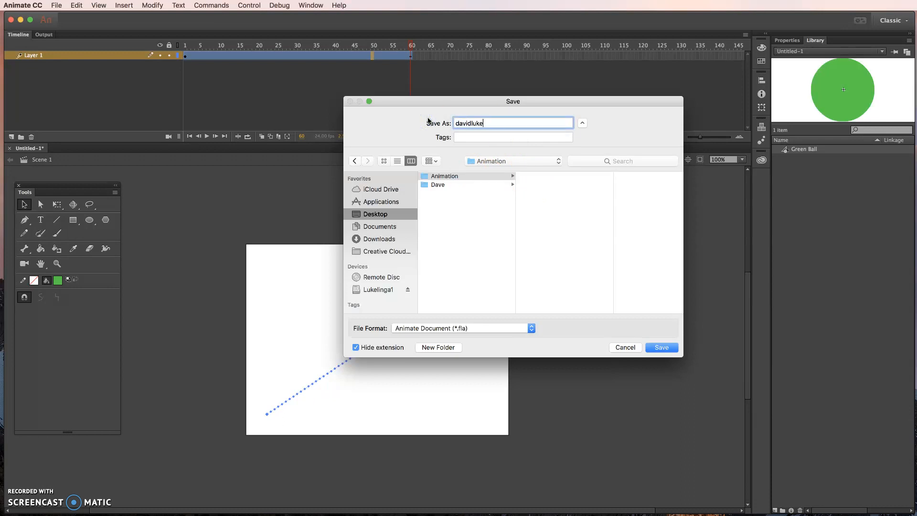
{"action": "type", "text": "_motiontween"}
{"action": "left_click", "coordinate": [523, 124]}
{"action": "left_click", "coordinate": [442, 329]}
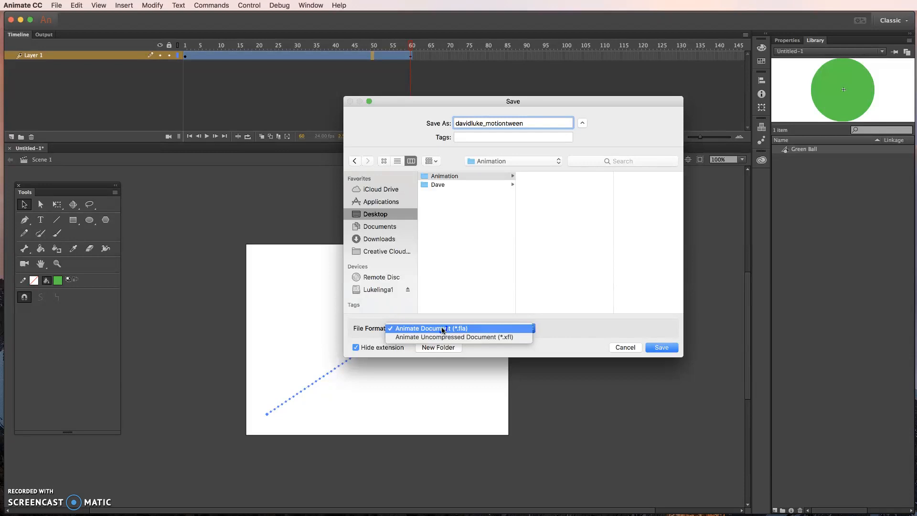
{"action": "left_click", "coordinate": [442, 330]}
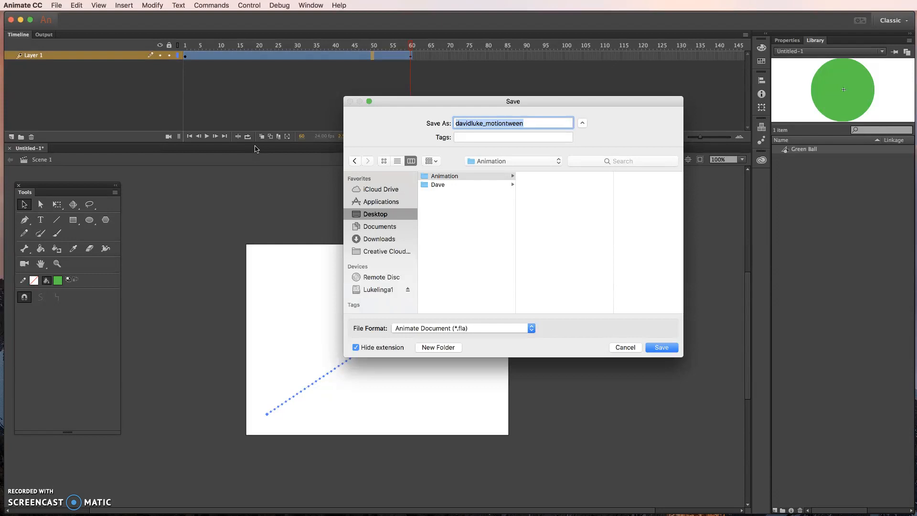
{"action": "left_click", "coordinate": [662, 347]}
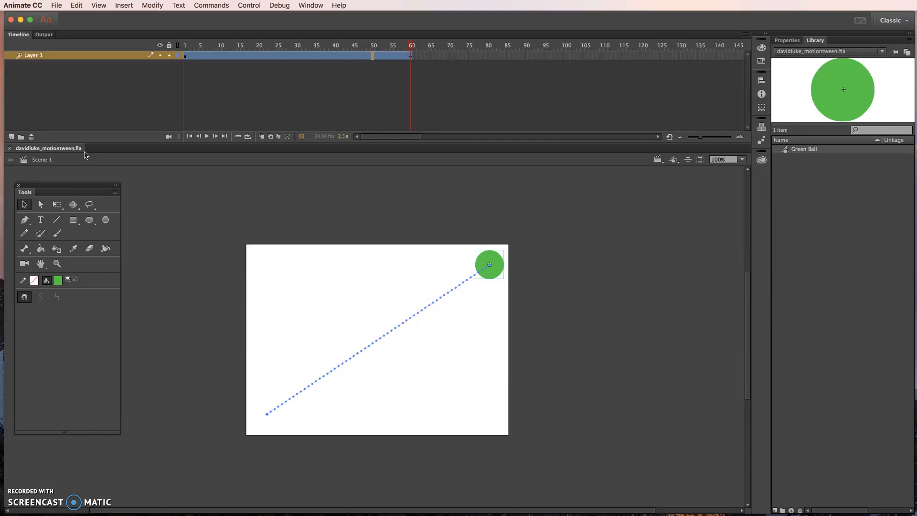
Test the movie in Animate to watch the green ball's motion, and close the preview window.
{"action": "left_click", "coordinate": [103, 161]}
{"action": "left_click", "coordinate": [285, 28]}
{"action": "mouse_move", "coordinate": [412, 45]}
{"action": "left_mouse_down"}
{"action": "mouse_move", "coordinate": [176, 44]}
{"action": "mouse_move", "coordinate": [411, 53]}
{"action": "left_mouse_up"}
{"action": "left_click", "coordinate": [372, 55]}
{"action": "left_click", "coordinate": [211, 5]}
{"action": "mouse_move", "coordinate": [249, 5]}
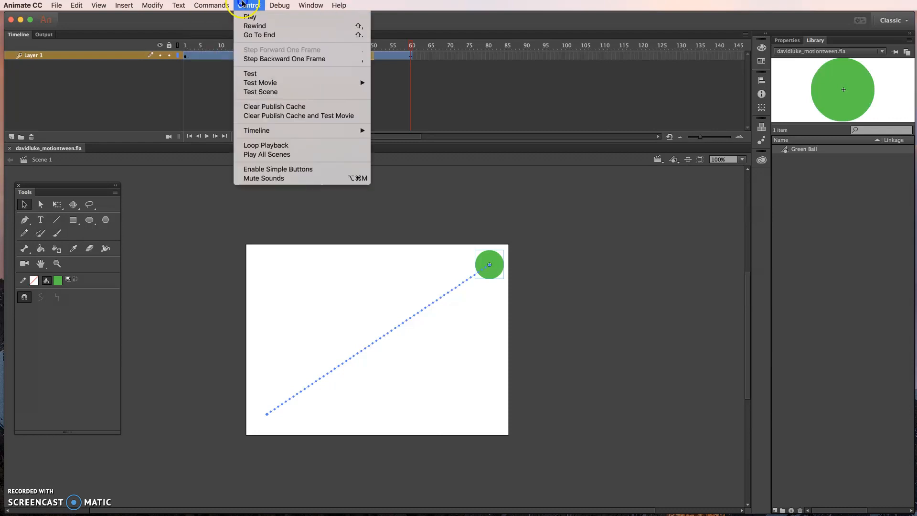
{"action": "mouse_move", "coordinate": [269, 86]}
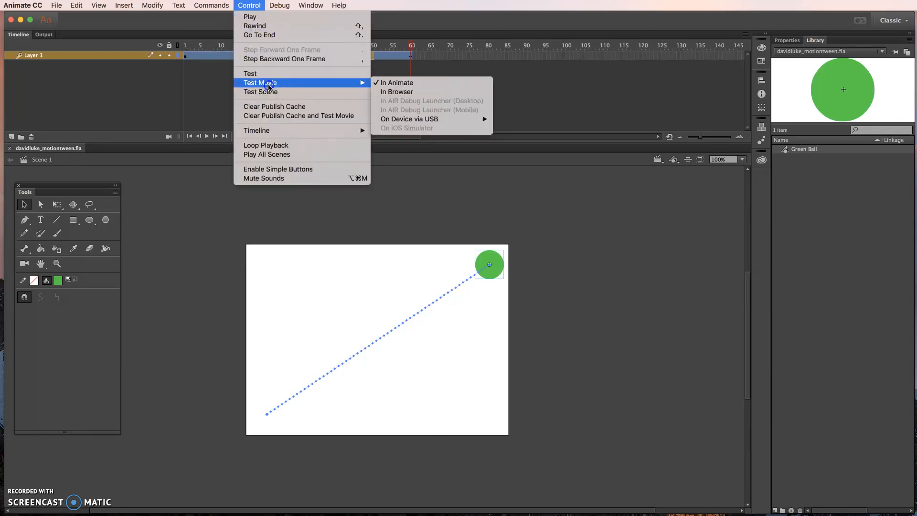
{"action": "left_click", "coordinate": [432, 83]}
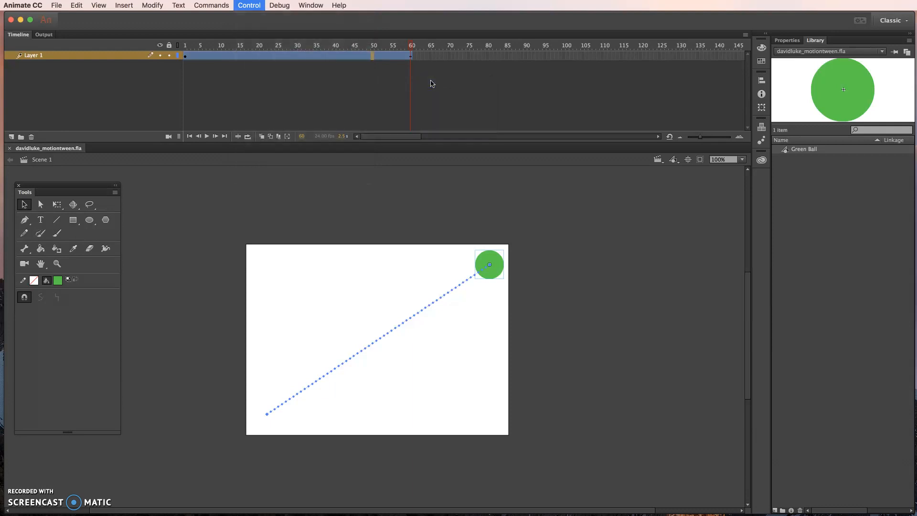
{"action": "left_click_drag", "start_coordinate": [397, 327], "coordinate": [363, 181]}
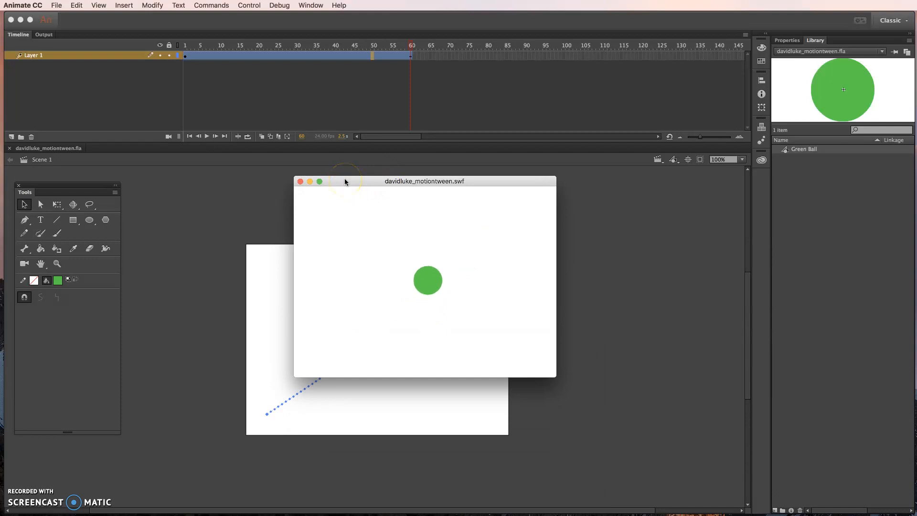
{"action": "left_click", "coordinate": [301, 181]}
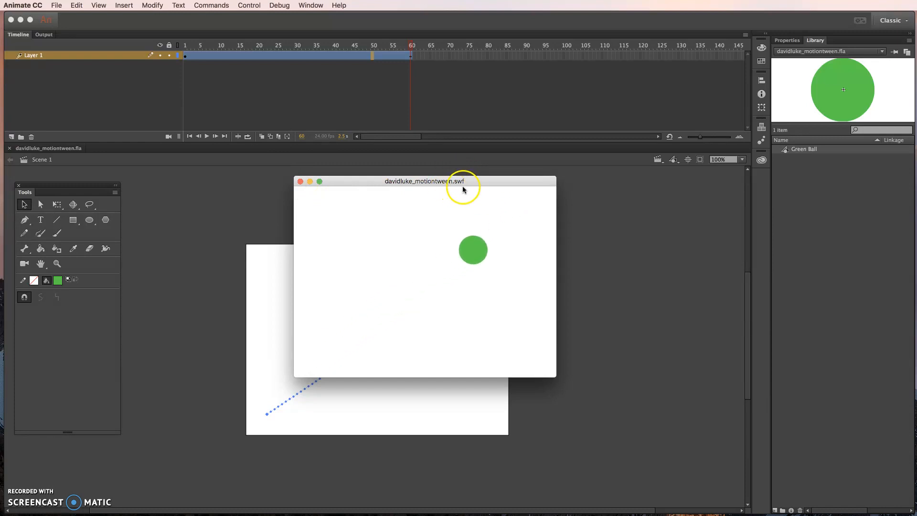
{"action": "left_click", "coordinate": [300, 182]}
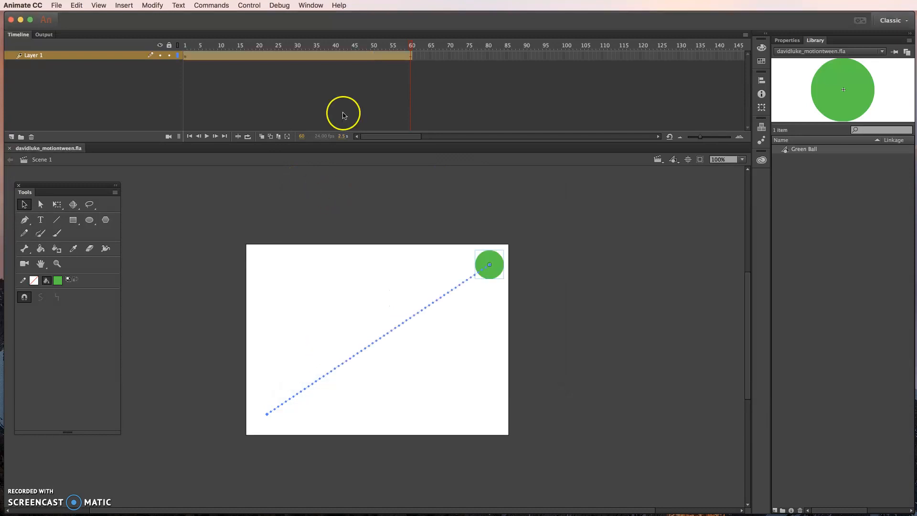
Open the Red Ball symbol from the library to inspect its artwork, and return to Scene 1.
{"action": "left_click", "coordinate": [310, 26]}
{"action": "left_click", "coordinate": [336, 183]}
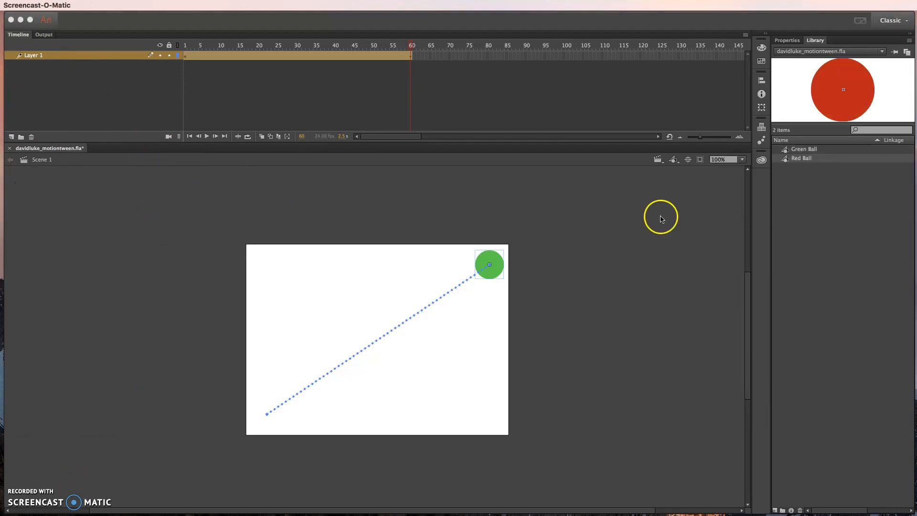
{"action": "left_click", "coordinate": [659, 215]}
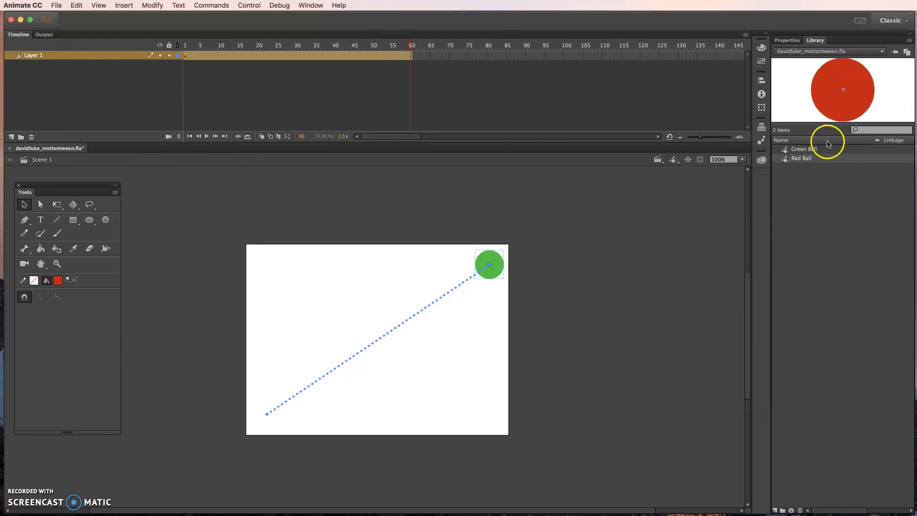
{"action": "double_click", "coordinate": [785, 159]}
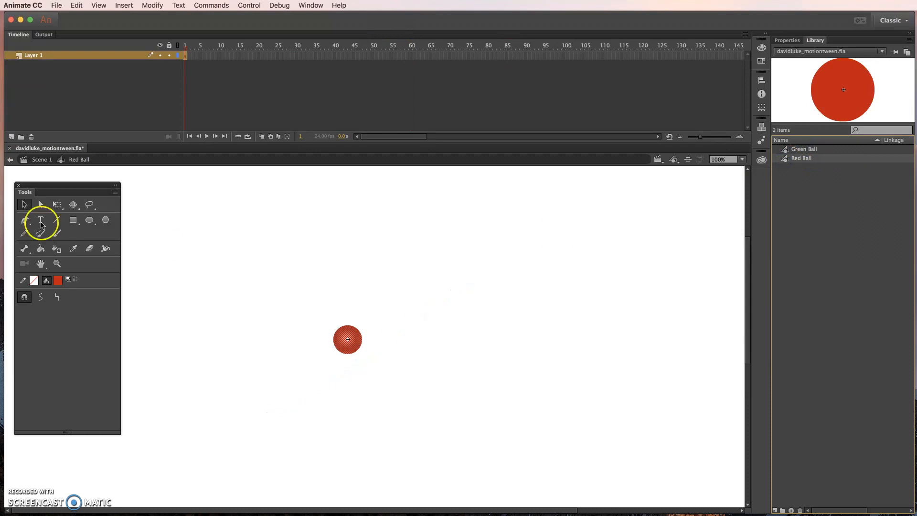
{"action": "left_click", "coordinate": [39, 160]}
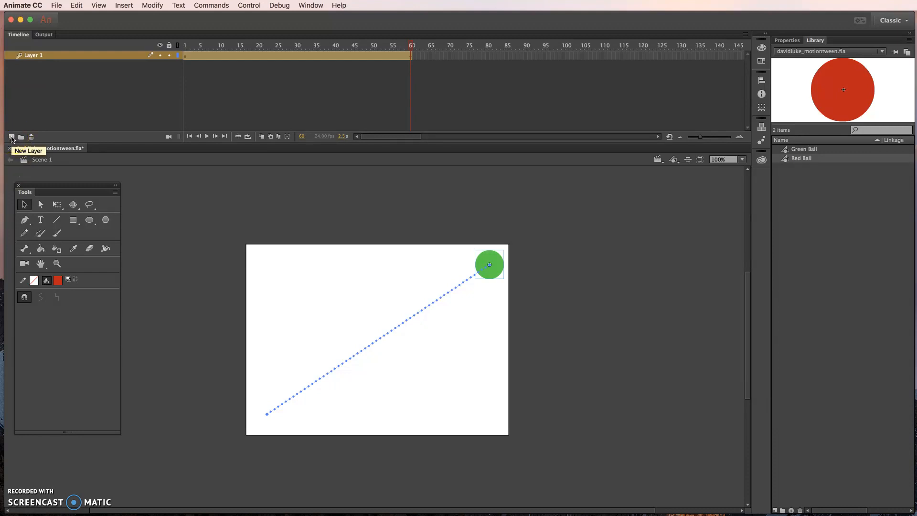
Add a new layer above Layer 1 and place the Red Ball symbol in the stage's lower-right corner at frame 1.
{"action": "left_click", "coordinate": [11, 137]}
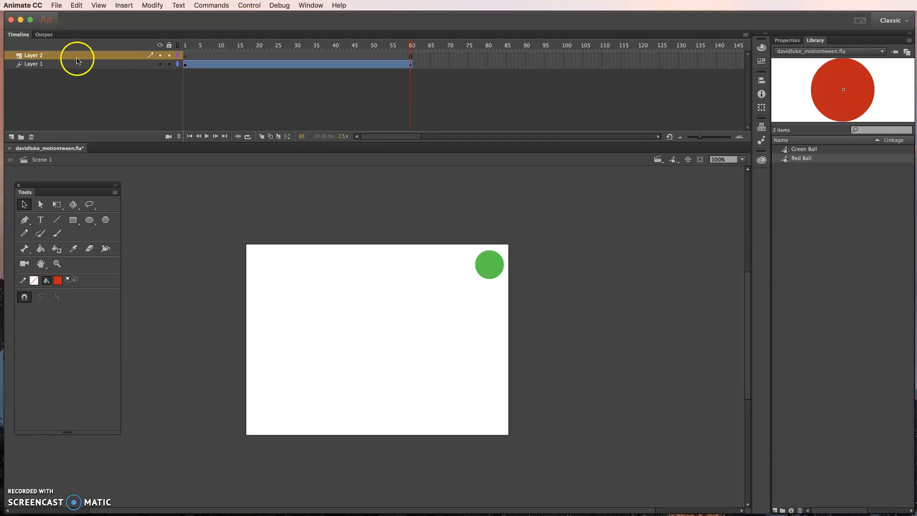
{"action": "left_click", "coordinate": [185, 56]}
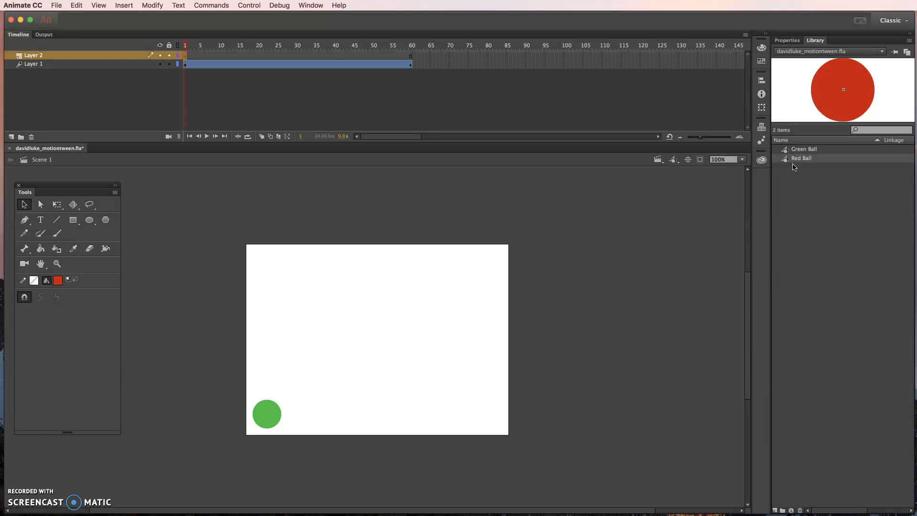
{"action": "left_click_drag", "start_coordinate": [784, 158], "coordinate": [186, 54]}
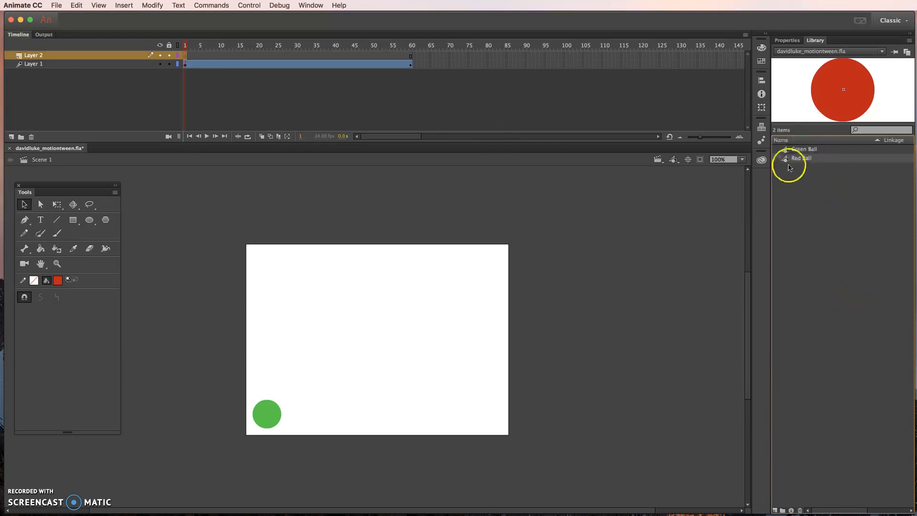
{"action": "left_click_drag", "start_coordinate": [787, 159], "coordinate": [492, 416]}
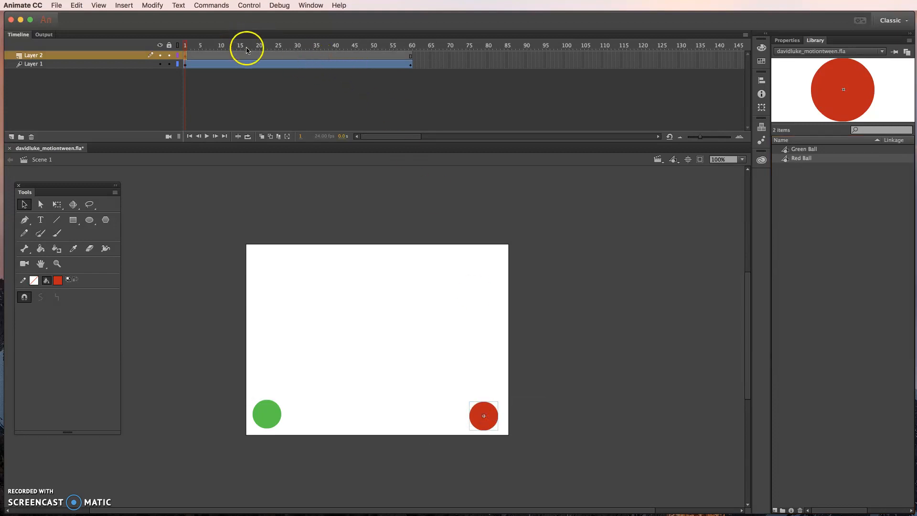
Create a motion tween on Layer 2 and move the red ball to the stage's upper-left corner at frame 60.
{"action": "left_click", "coordinate": [281, 55]}
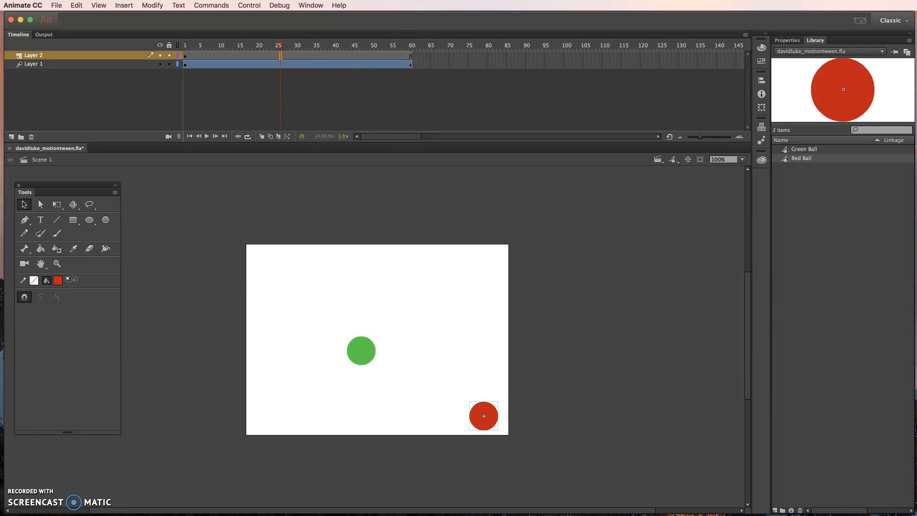
{"action": "left_click", "coordinate": [130, 4]}
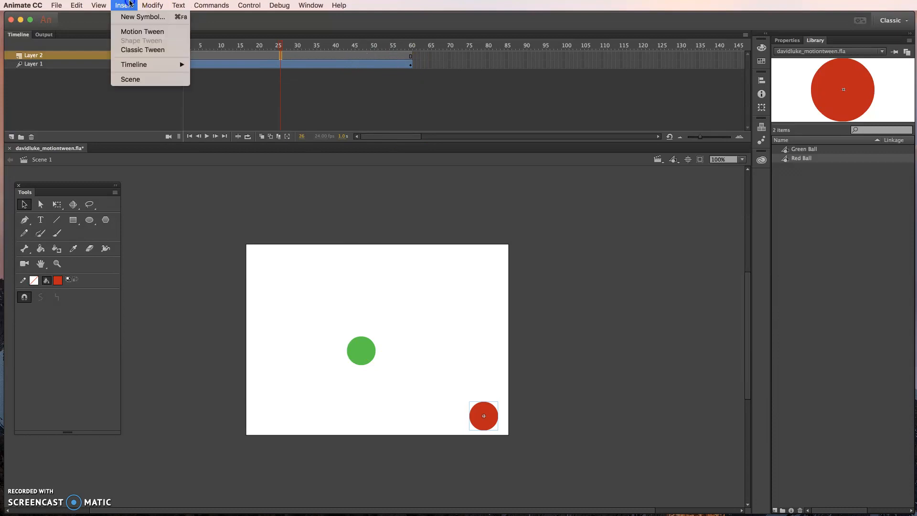
{"action": "left_click", "coordinate": [142, 31]}
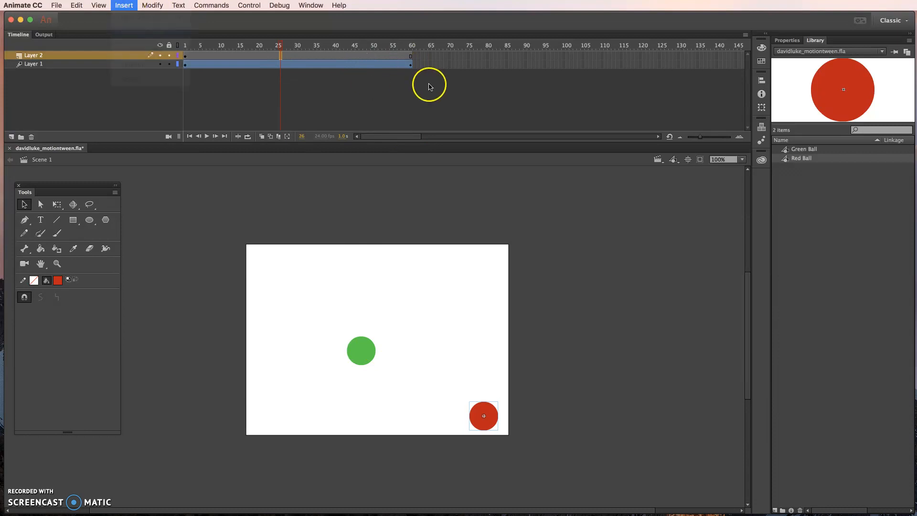
{"action": "left_click", "coordinate": [411, 55]}
{"action": "left_click_drag", "start_coordinate": [493, 414], "coordinate": [280, 265]}
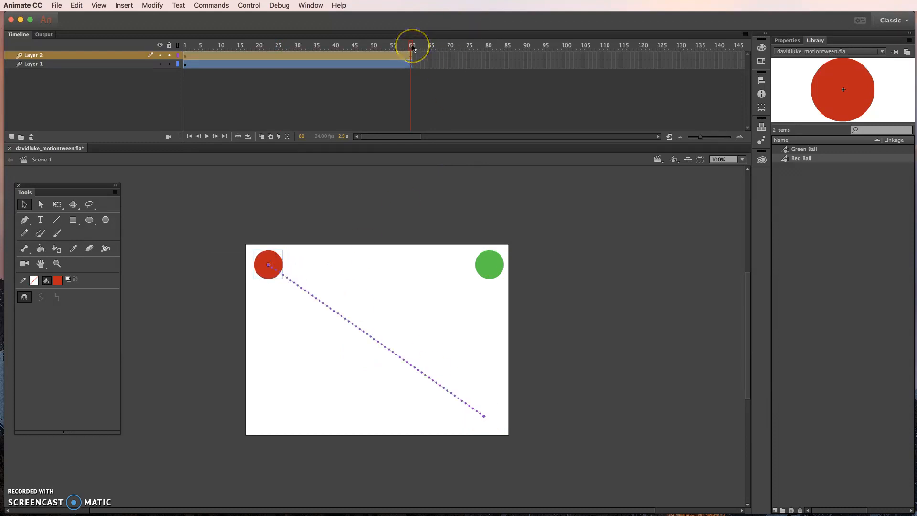
Test the movie in Animate to watch both balls cross the stage, and close the preview window.
{"action": "left_click_drag", "start_coordinate": [409, 46], "coordinate": [428, 57]}
{"action": "left_click", "coordinate": [217, 5]}
{"action": "mouse_move", "coordinate": [249, 5]}
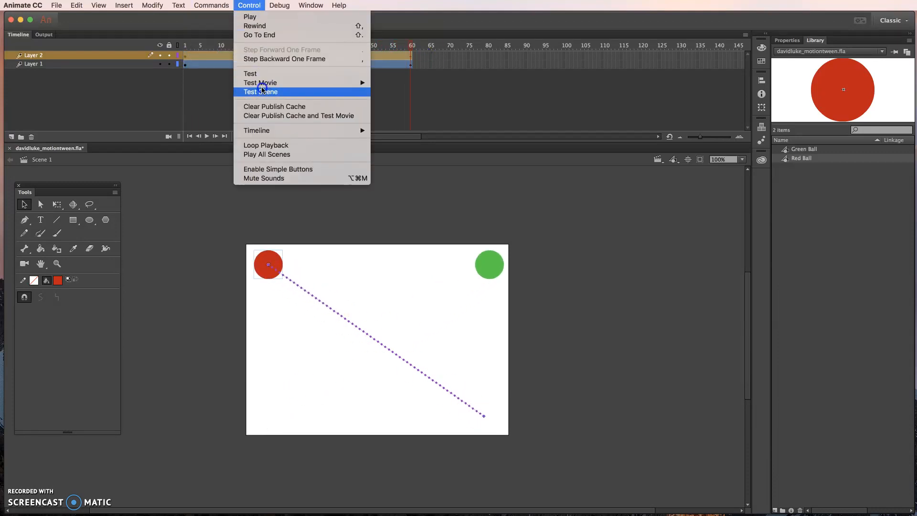
{"action": "mouse_move", "coordinate": [329, 83]}
{"action": "left_click", "coordinate": [412, 84]}
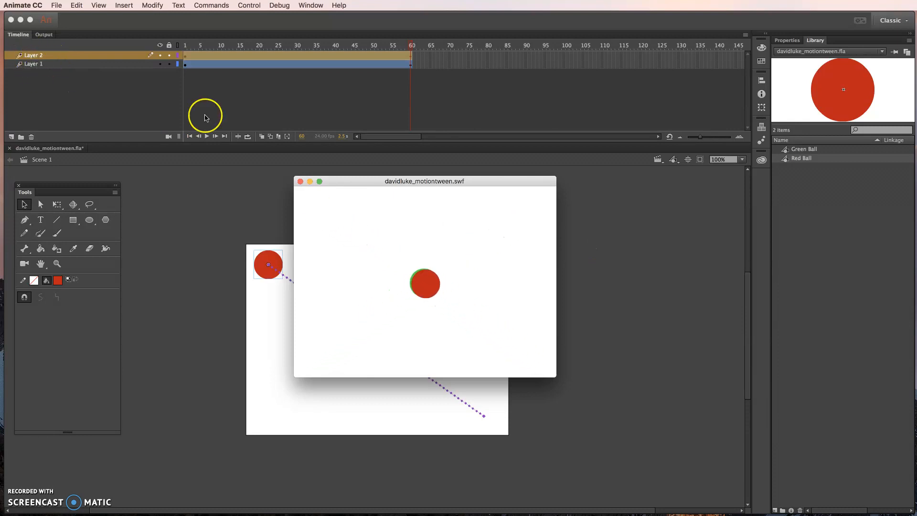
{"action": "left_click", "coordinate": [300, 182]}
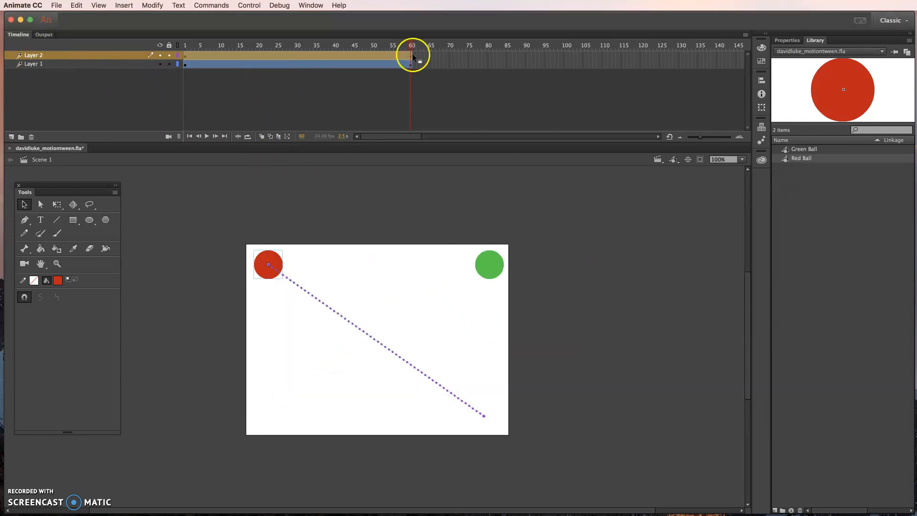
Scrub the timeline between frames 60 and 1 to examine both balls' tweens on Layer 1 and Layer 2.
{"action": "left_click_drag", "start_coordinate": [413, 46], "coordinate": [297, 51]}
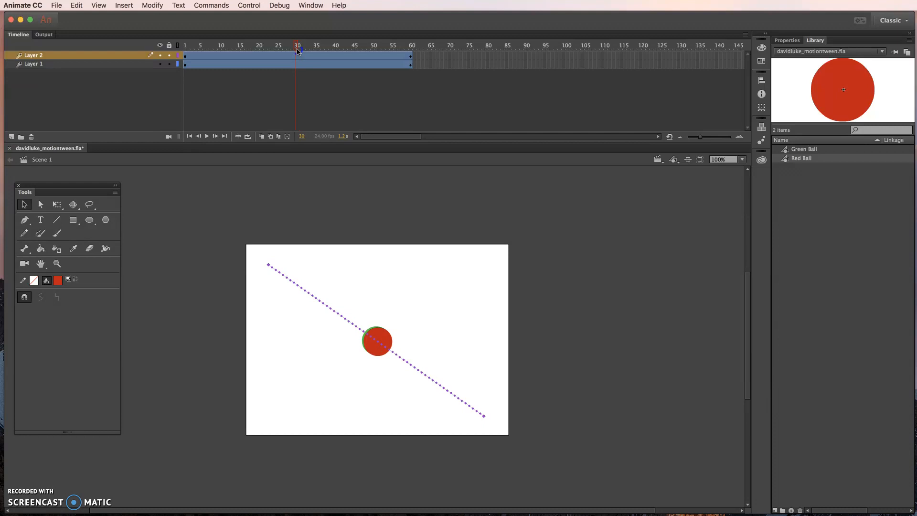
{"action": "left_click_drag", "start_coordinate": [297, 51], "coordinate": [415, 56]}
{"action": "left_click", "coordinate": [88, 55]}
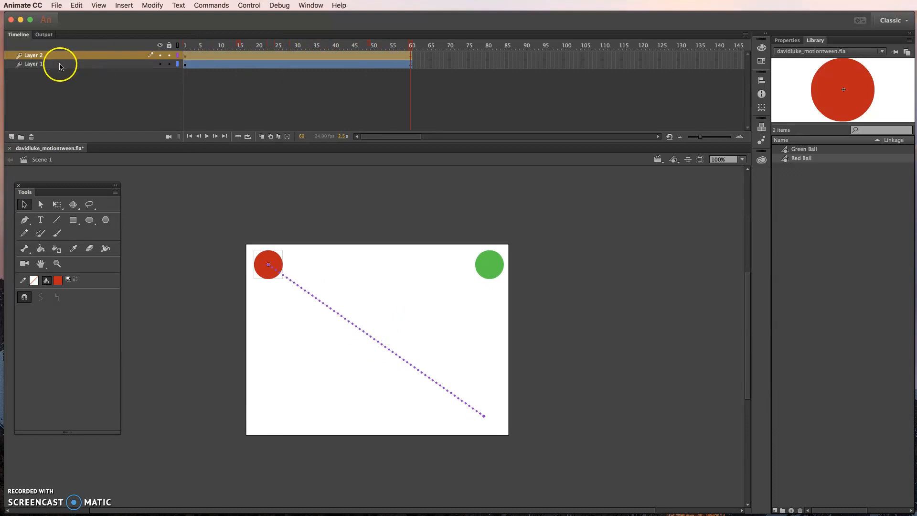
{"action": "left_click", "coordinate": [36, 67]}
{"action": "left_click", "coordinate": [36, 56]}
{"action": "left_click_drag", "start_coordinate": [412, 46], "coordinate": [186, 48]}
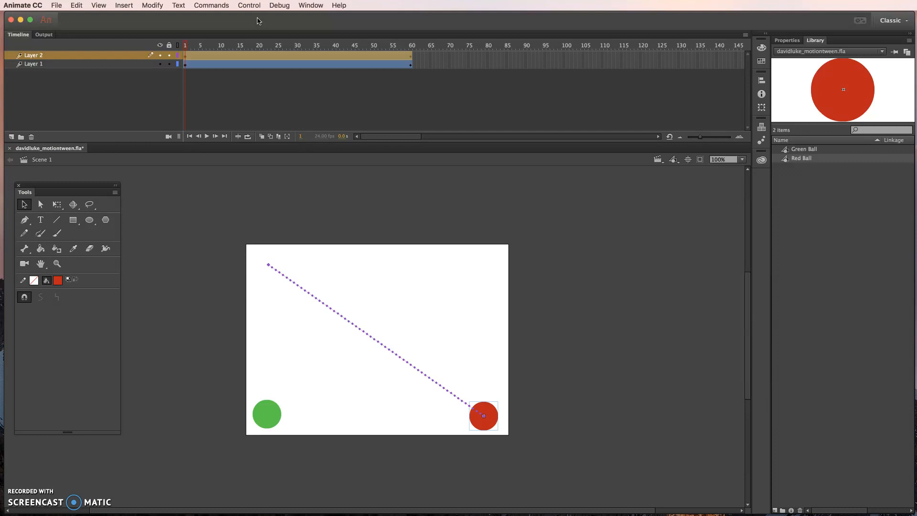
Save the changes to the motion tween document.
{"action": "key", "text": "super+s"}
{"action": "left_click", "coordinate": [258, 20]}
{"action": "mouse_move", "coordinate": [258, 20]}
{"action": "left_mouse_down"}
{"action": "mouse_move", "coordinate": [252, 262]}
{"action": "mouse_move", "coordinate": [412, 418]}
{"action": "mouse_move", "coordinate": [152, 23]}
{"action": "mouse_move", "coordinate": [493, 38]}
{"action": "mouse_move", "coordinate": [442, 29]}
{"action": "mouse_move", "coordinate": [236, 38]}
{"action": "mouse_move", "coordinate": [283, 19]}
{"action": "mouse_move", "coordinate": [254, 20]}
{"action": "left_mouse_up"}
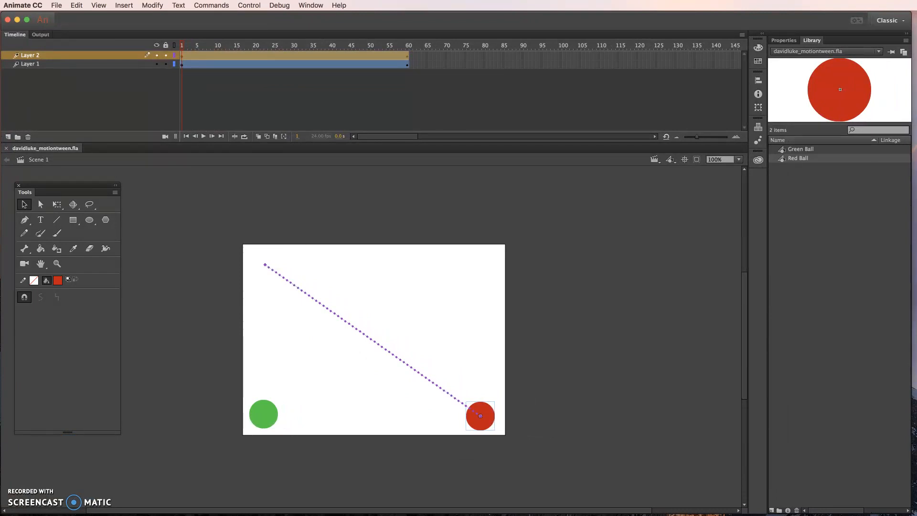
Switch to Finder, decline installing the pending updates in the App Store prompt, and close the App Store window.
{"action": "key", "text": "super+Tab"}
{"action": "key", "text": "super+Tab"}
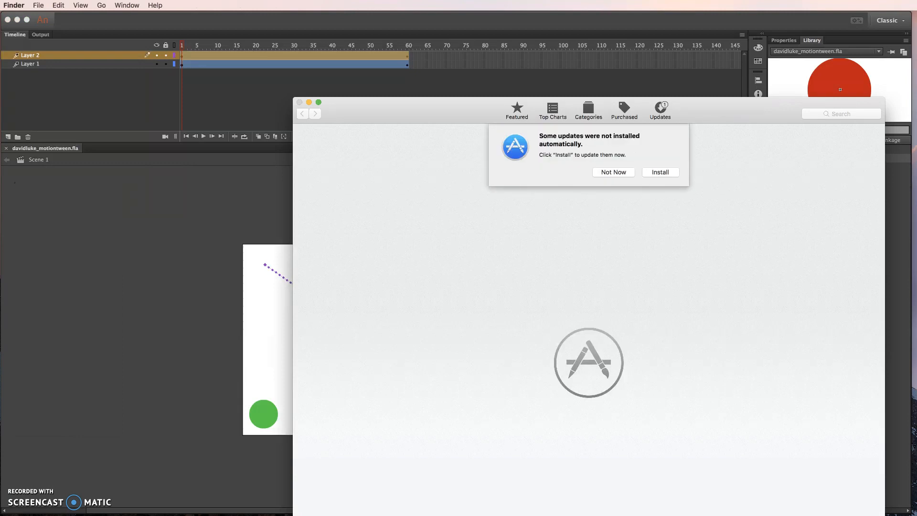
{"action": "left_click", "coordinate": [334, 107]}
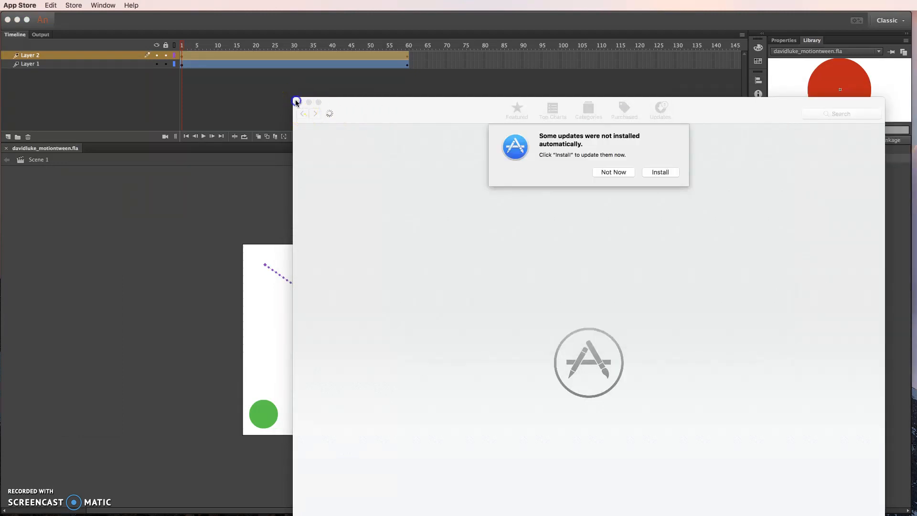
{"action": "left_click", "coordinate": [602, 171]}
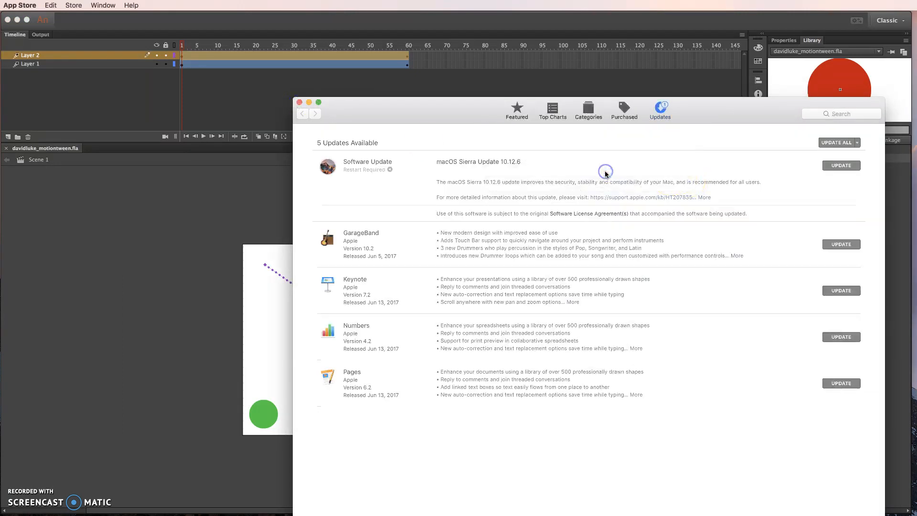
{"action": "left_click", "coordinate": [300, 104]}
Examine the motion tween's .fla and .swf files in the Animation folder, and close the folder window.
{"action": "left_click_drag", "start_coordinate": [456, 134], "coordinate": [407, 120]}
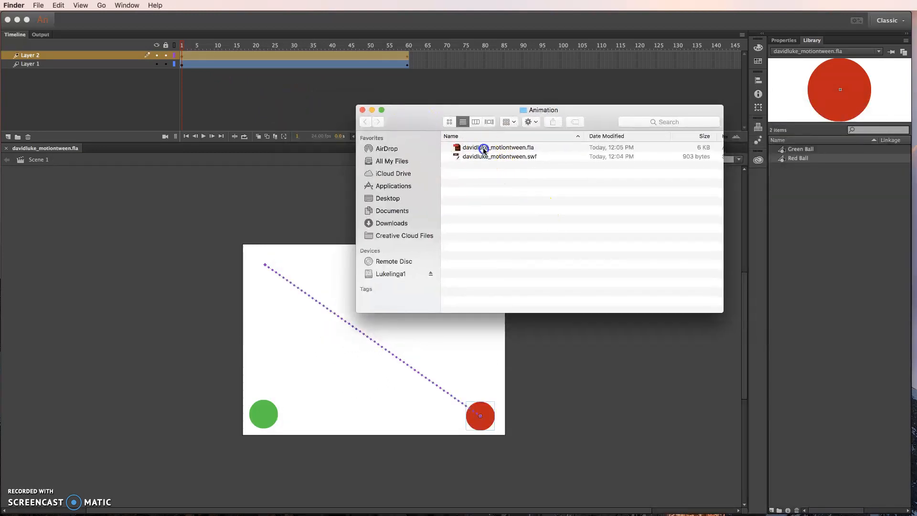
{"action": "left_click", "coordinate": [483, 147]}
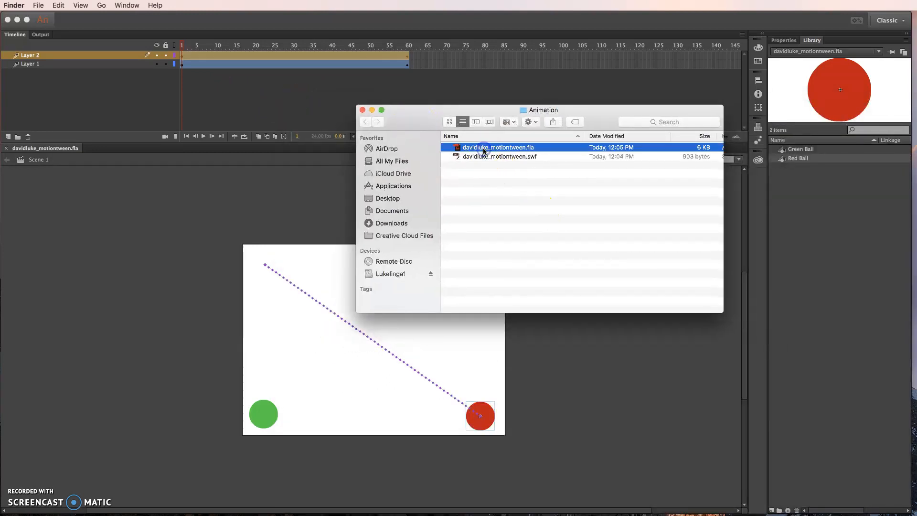
{"action": "left_click", "coordinate": [511, 158]}
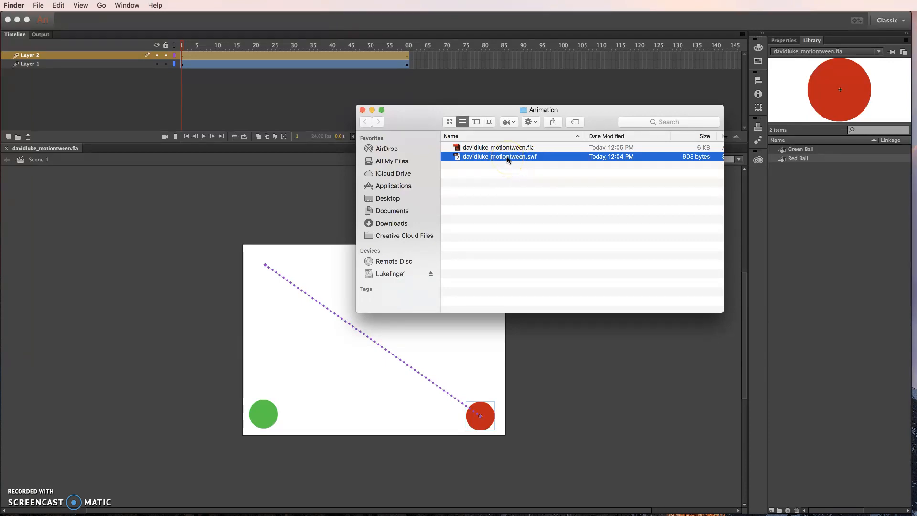
{"action": "left_click", "coordinate": [363, 110]}
Switch back to Animate and scrub the timeline from frame 1 to review the ball tweens, returning to frame 1.
{"action": "left_click", "coordinate": [348, 18]}
{"action": "left_click", "coordinate": [295, 338]}
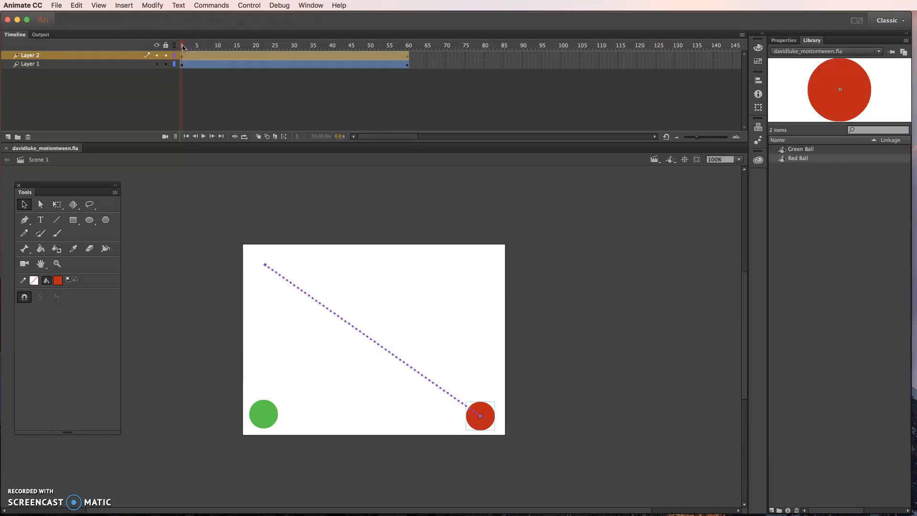
{"action": "mouse_move", "coordinate": [182, 46]}
{"action": "left_mouse_down"}
{"action": "mouse_move", "coordinate": [408, 47]}
{"action": "mouse_move", "coordinate": [168, 46]}
{"action": "left_mouse_up"}
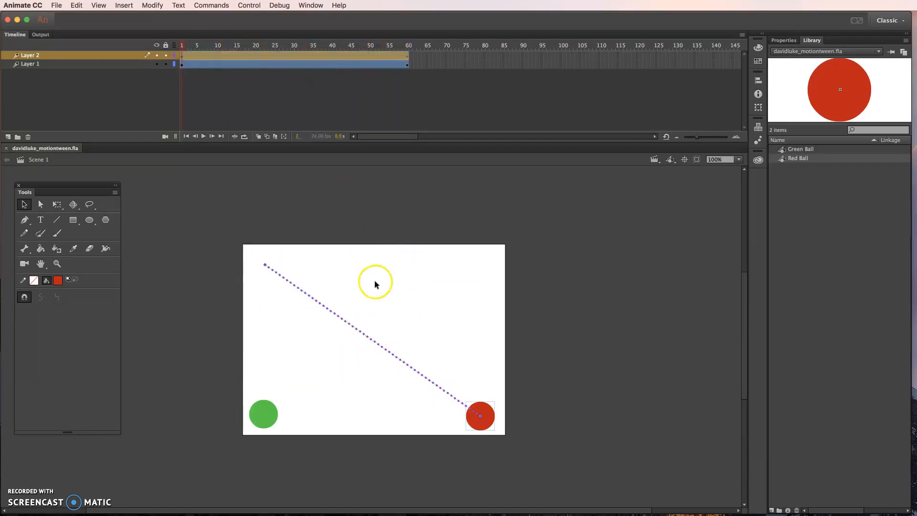